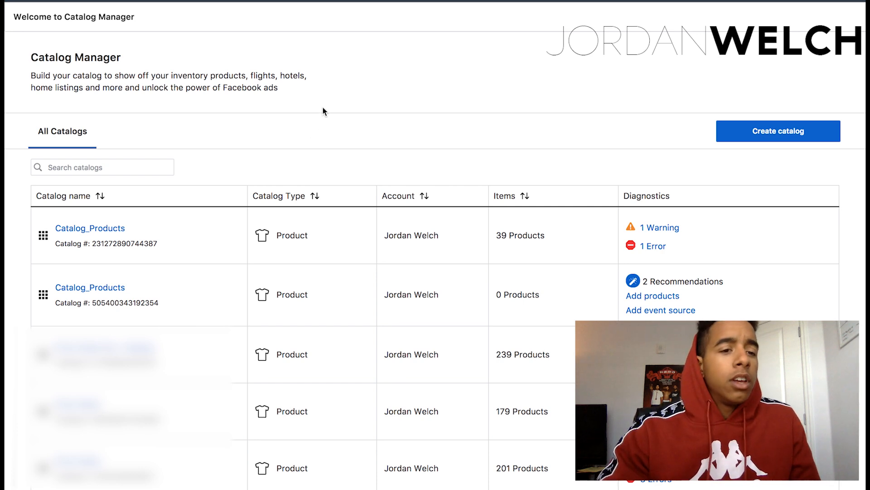
left_click(78, 0)
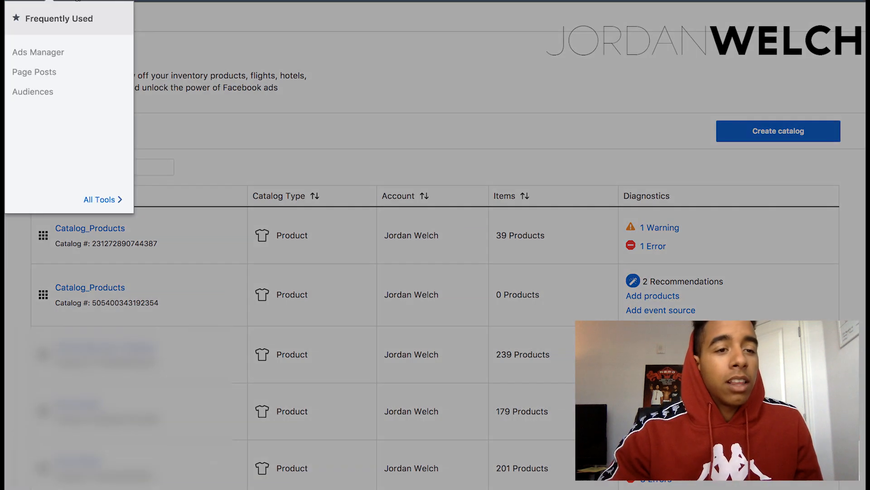
mouse_move(104, 198)
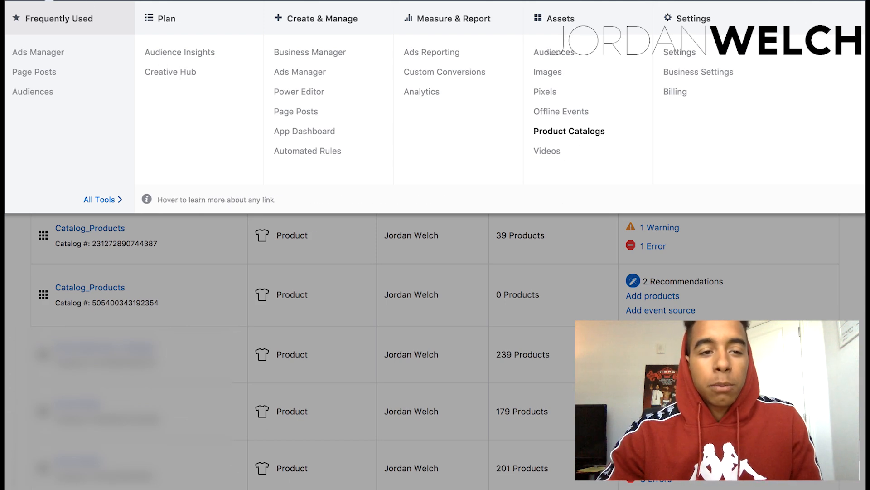
left_click(75, 0)
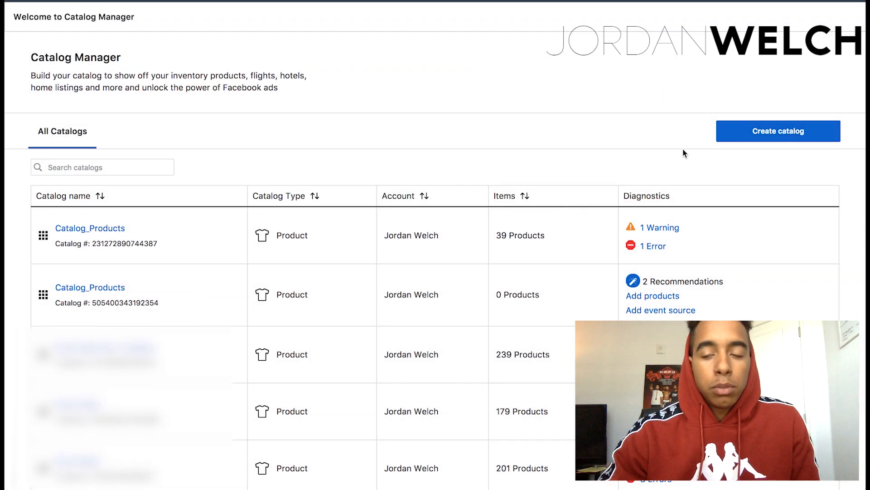
Start a new catalog of the E-commerce type for products sold online.
left_click(750, 144)
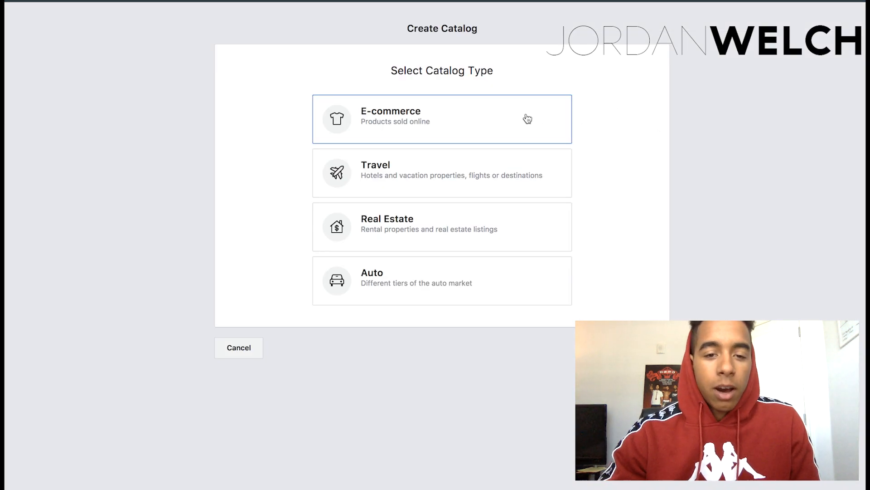
left_click(499, 123)
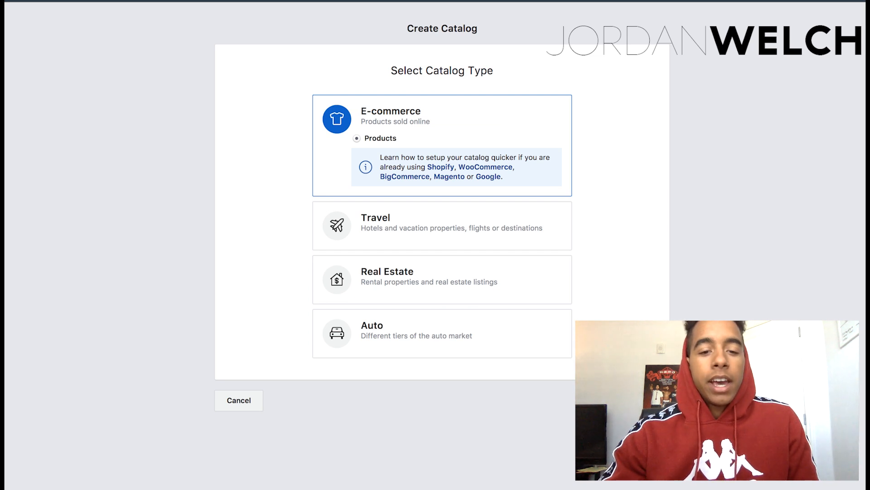
left_click(650, 401)
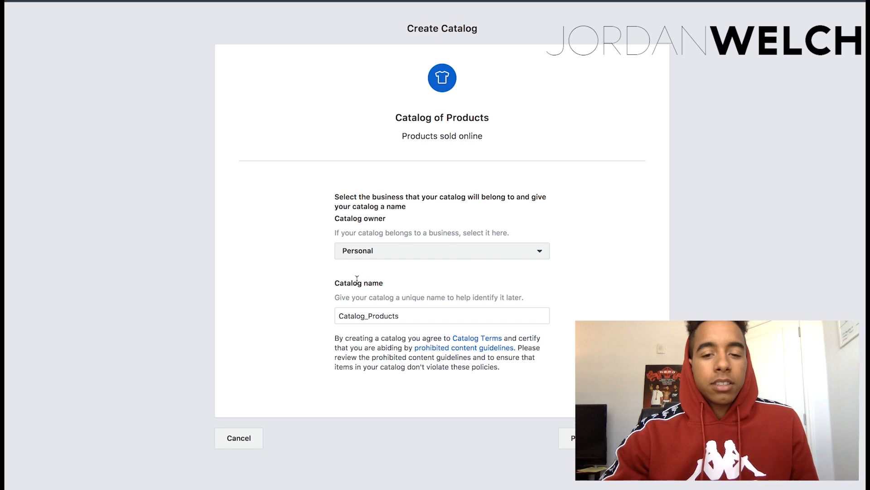
Name the product catalog Test Catalog, create it under the Personal owner and open it.
left_click(425, 314)
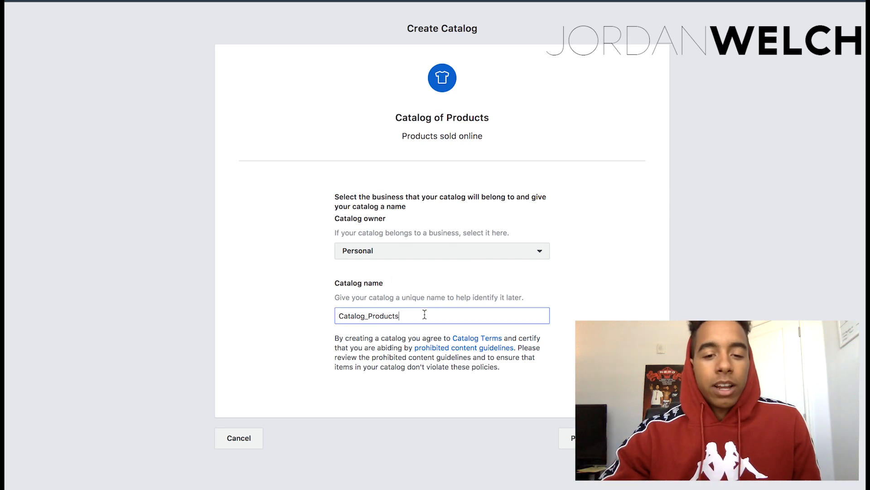
double_click(425, 314)
type("Test Catalog")
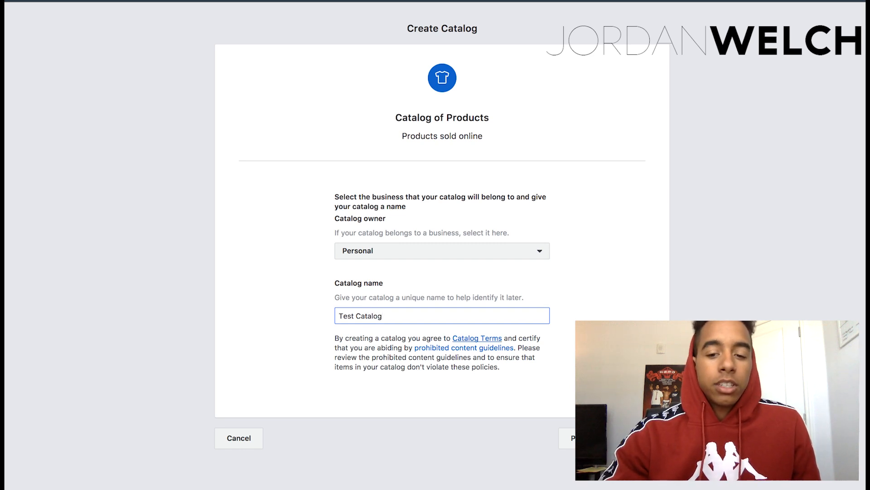
left_click(646, 438)
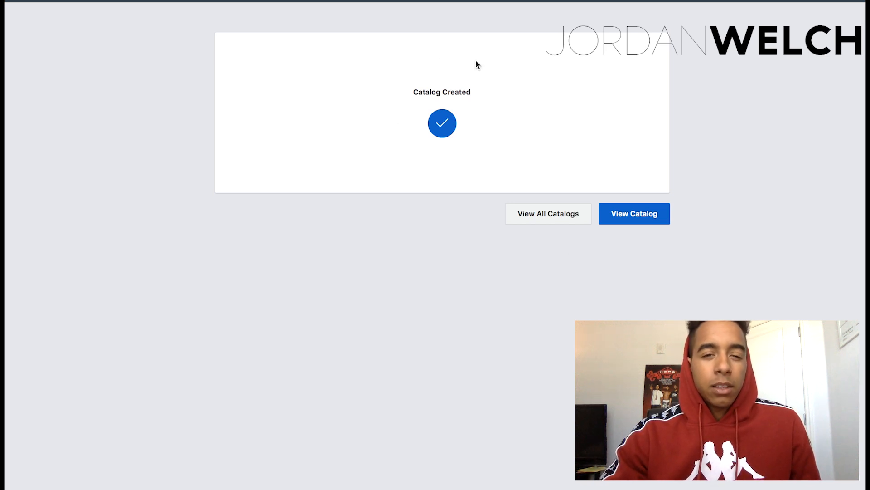
left_click(647, 219)
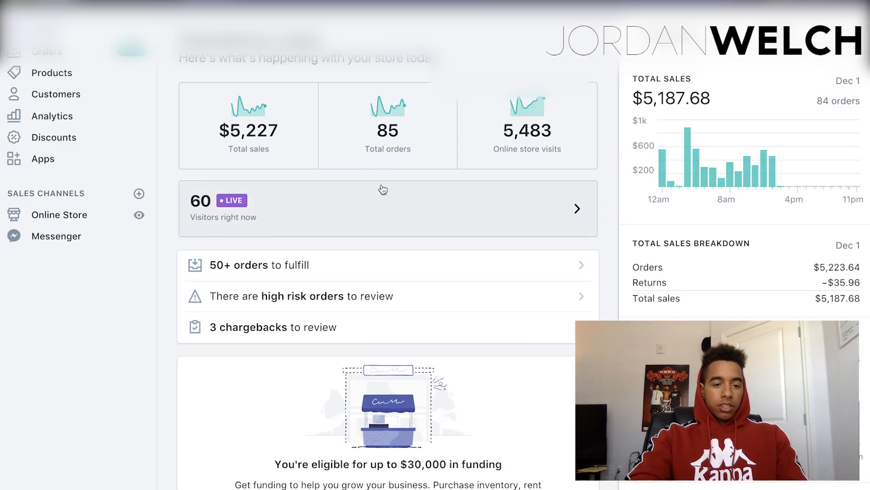
In the Shopify admin, open the installed Facebook Product Feed (by Flexify) app and review its feed settings.
left_click(62, 164)
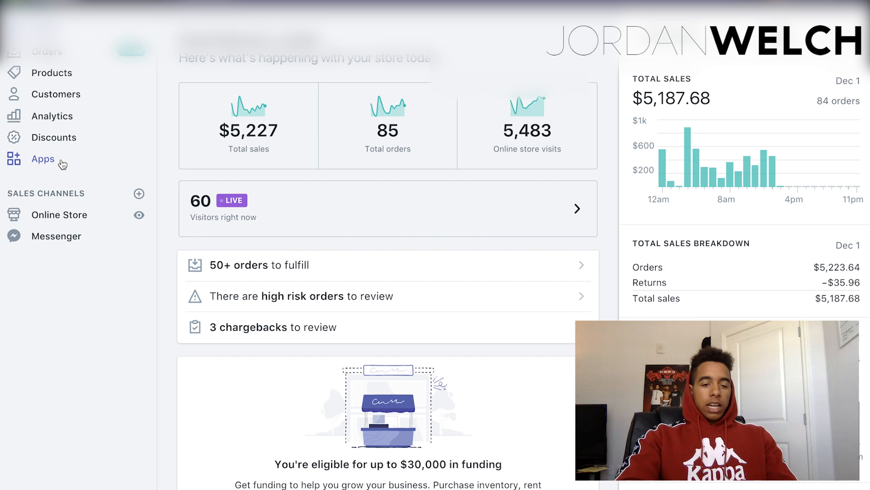
scroll(195, 232, "down", 5)
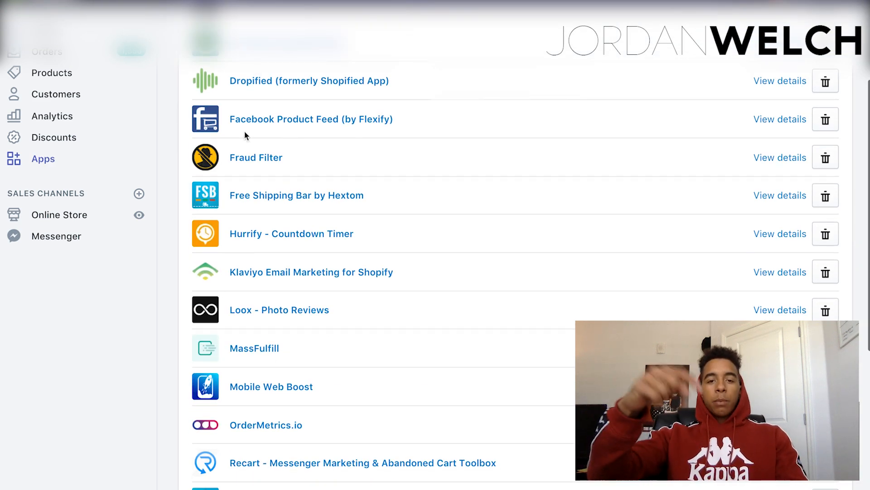
left_click(273, 120)
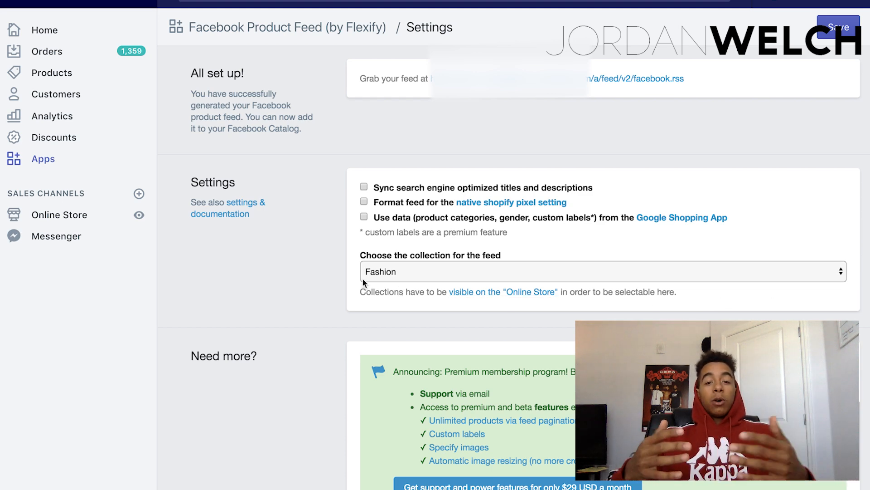
scroll(346, 161, "down", 3)
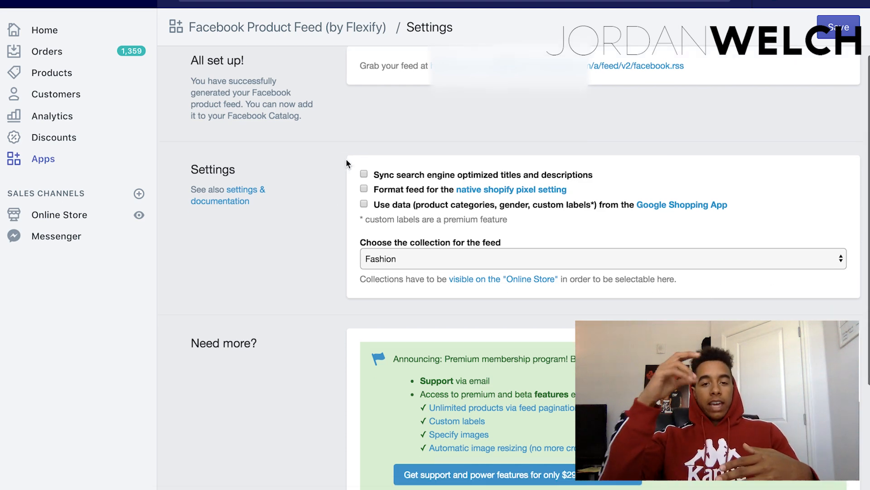
scroll(346, 161, "up", 3)
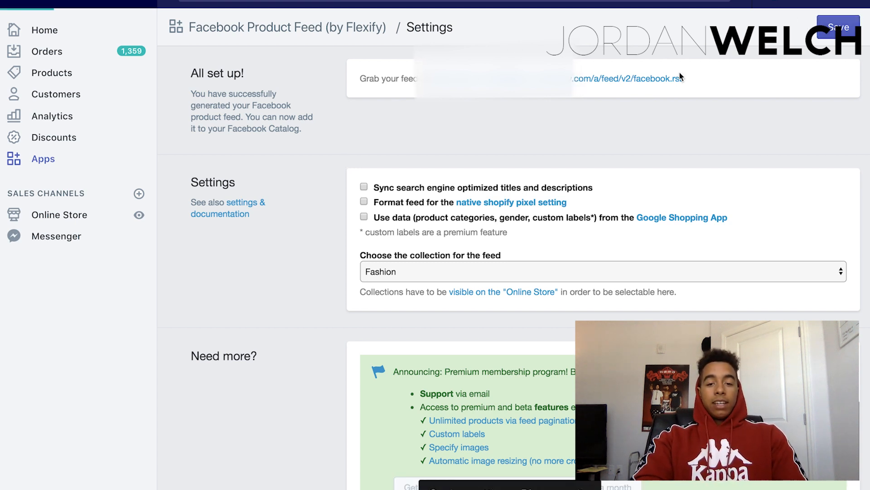
Open the generated facebook.rss feed link and save the page to the iCloud Desktop as Product Feed.rss.
left_click(660, 82)
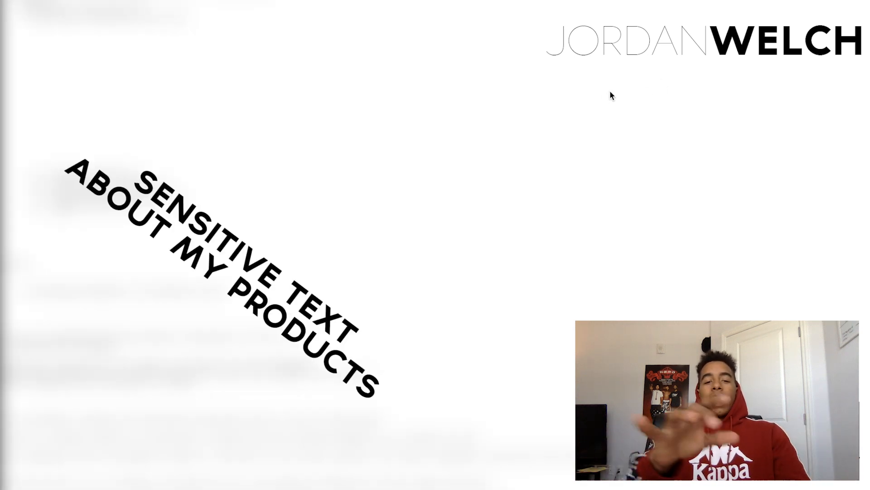
right_click(603, 95)
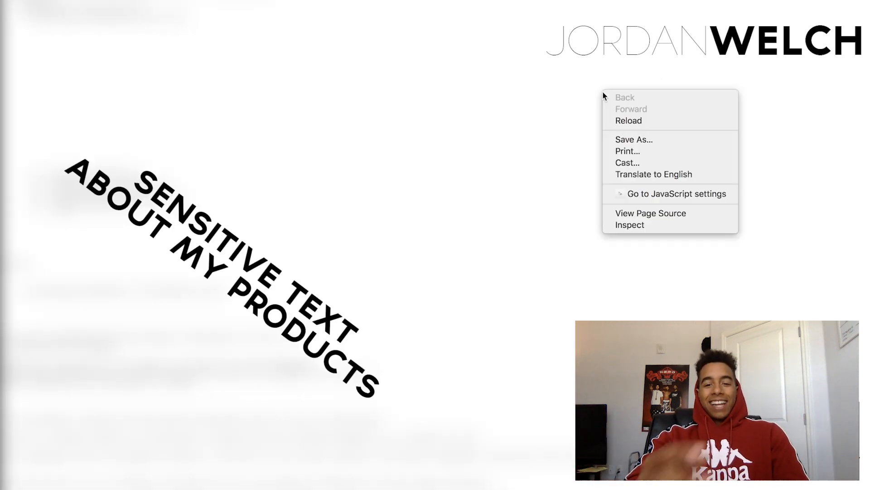
left_click(665, 55)
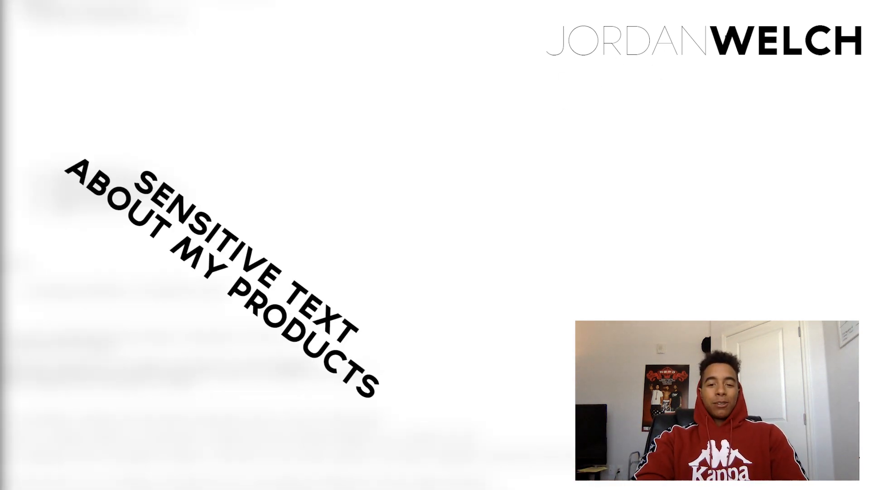
right_click(748, 45)
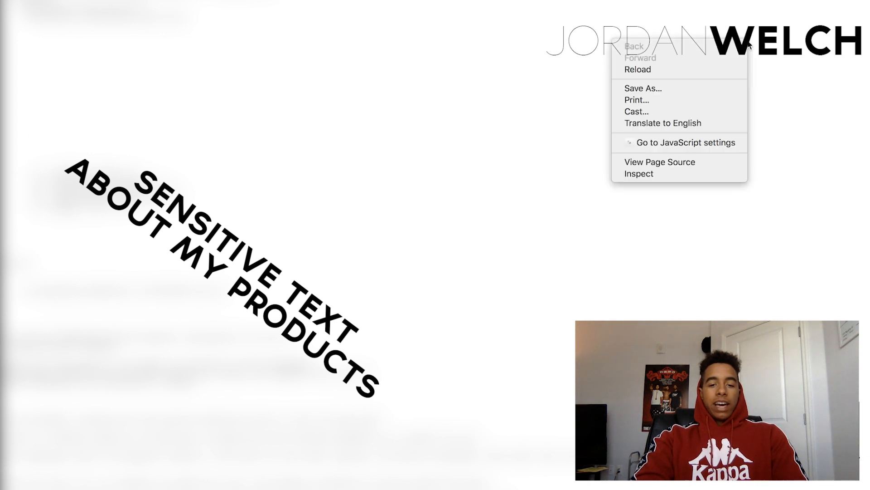
left_click(721, 86)
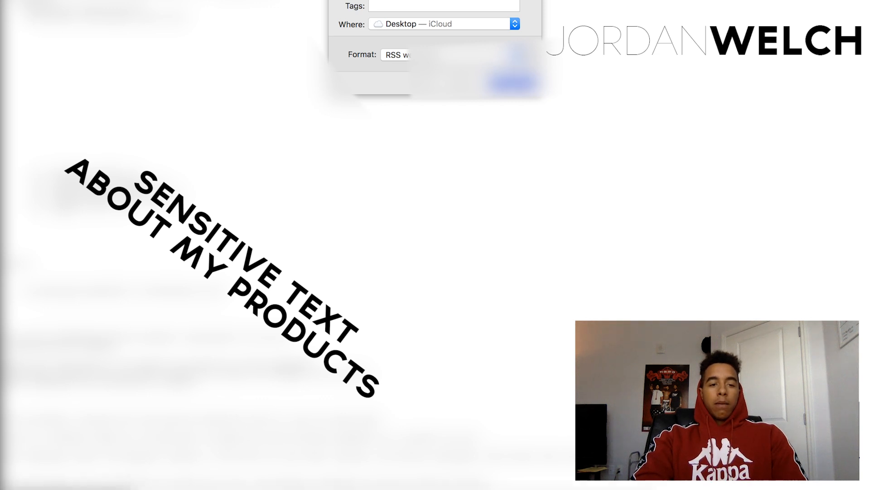
left_click(506, 82)
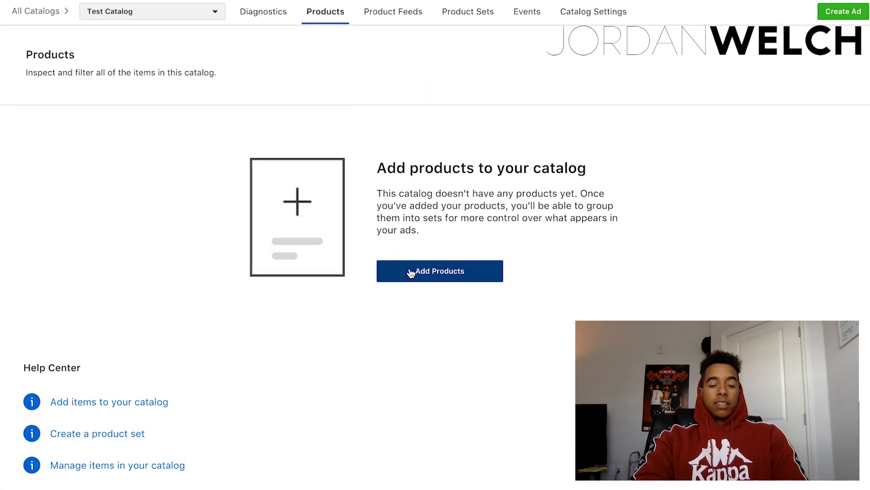
In Facebook Catalog Manager, start adding products to Test Catalog and upload Product Feed.rss from the Desktop as a single-upload feed.
left_click(410, 270)
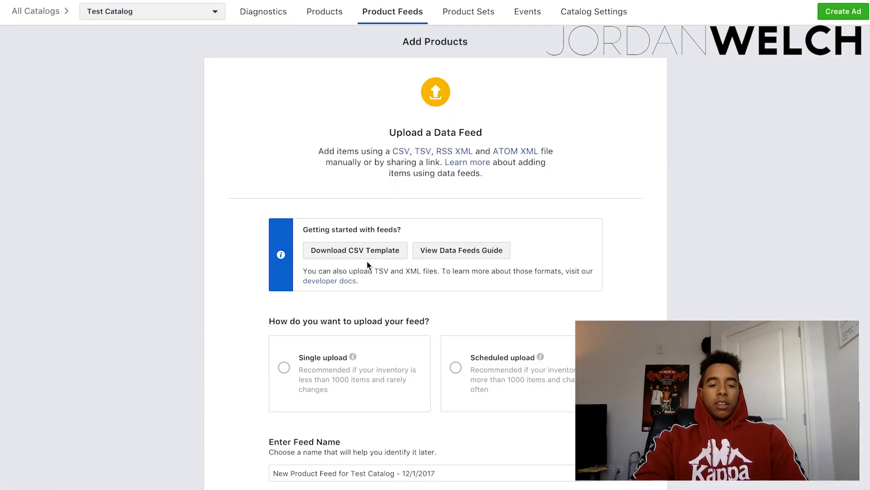
left_click(320, 359)
scroll(570, 364, "down", 3)
scroll(570, 364, "down", 1)
left_click(499, 294)
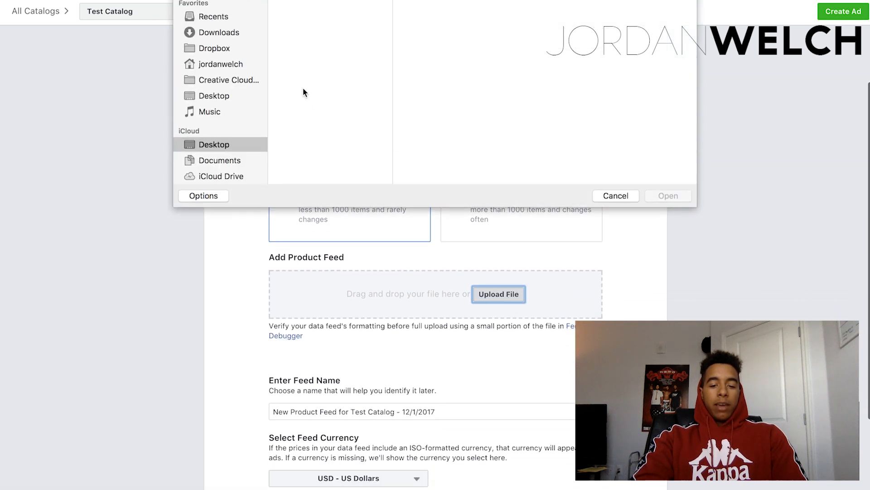
left_click(309, 110)
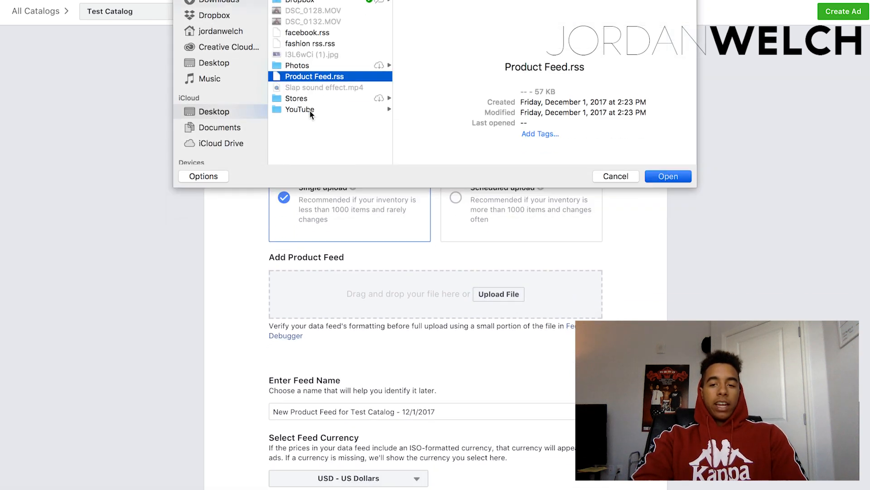
key("Return")
Keep the suggested feed name and the USD - US Dollars currency, and submit the product feed.
scroll(481, 376, "down", 1)
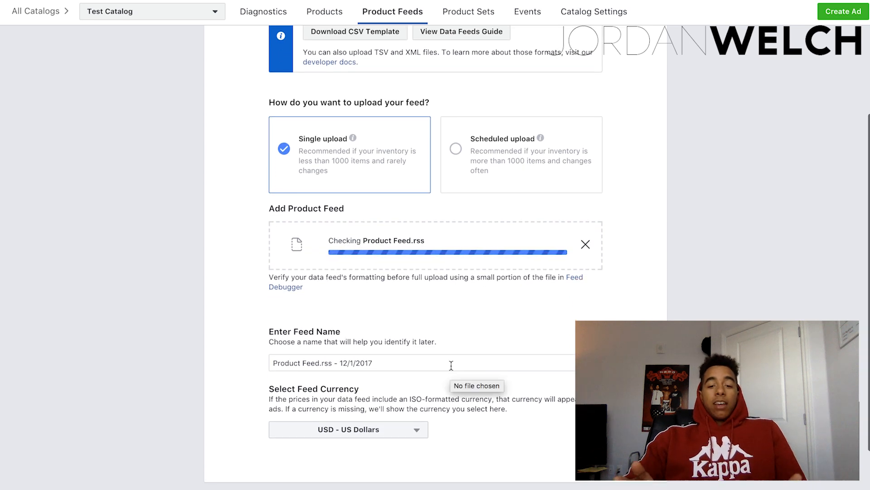
left_click(451, 363)
scroll(531, 387, "down", 1)
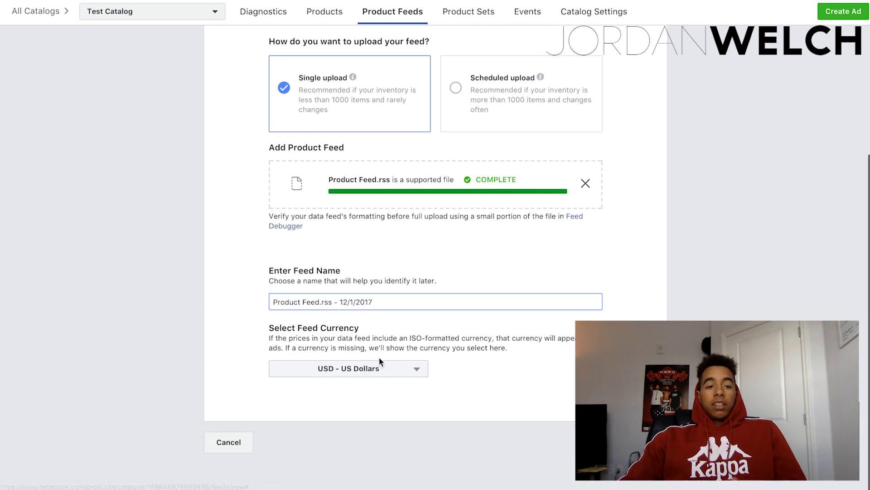
left_click(642, 442)
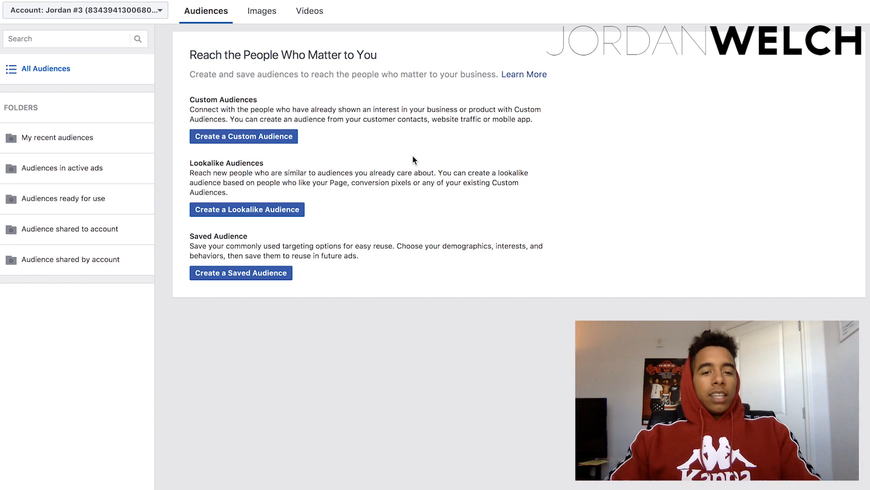
left_click(54, 1)
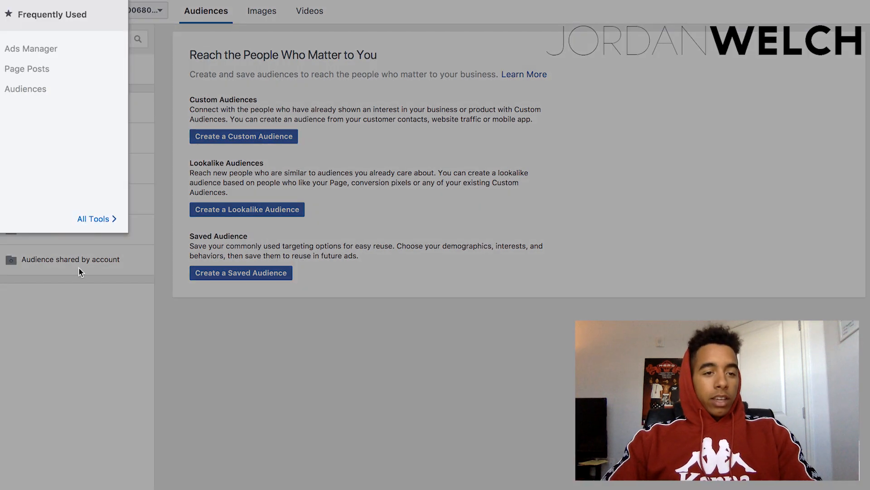
mouse_move(92, 219)
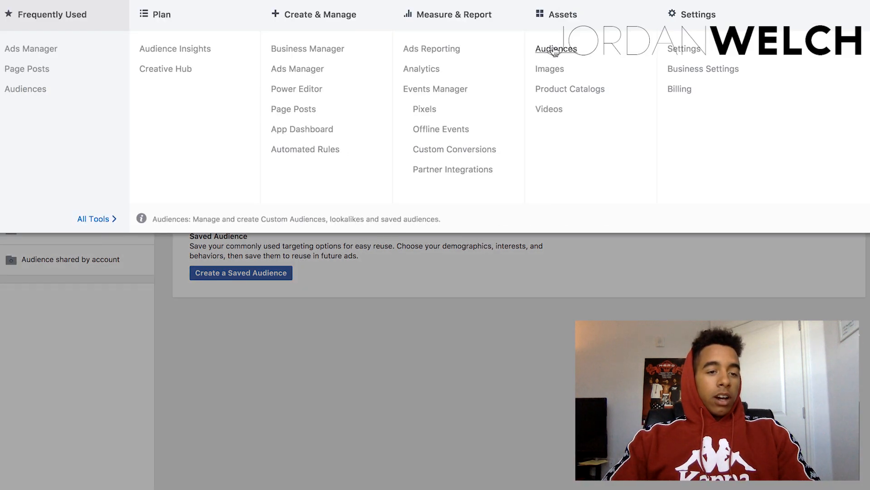
left_click(439, 329)
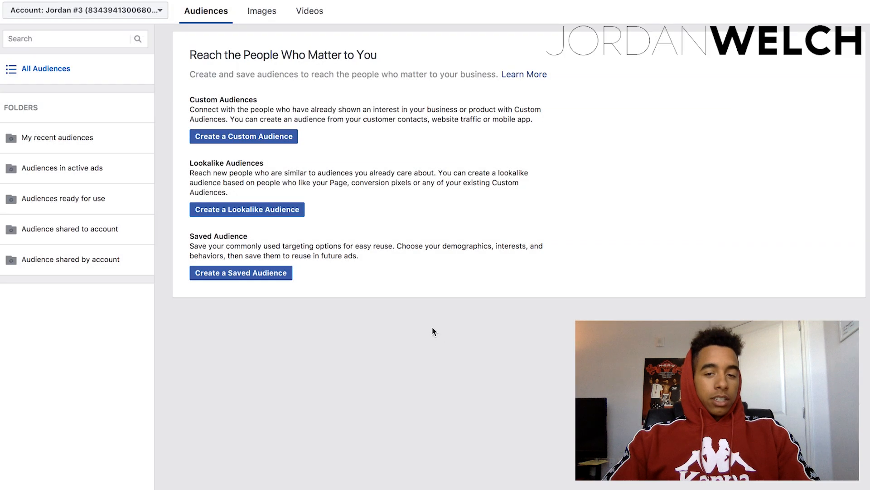
Start a website traffic custom audience that includes people with the ViewContent event in the past 30 days.
left_click(274, 142)
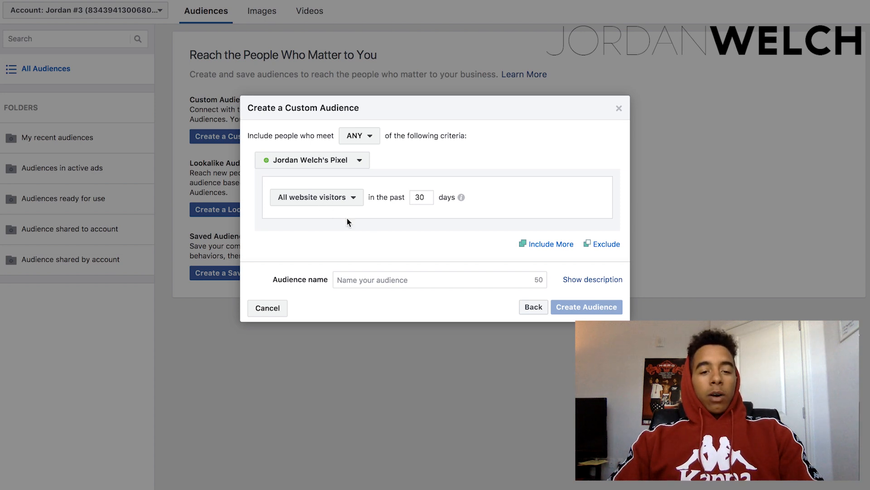
left_click(324, 197)
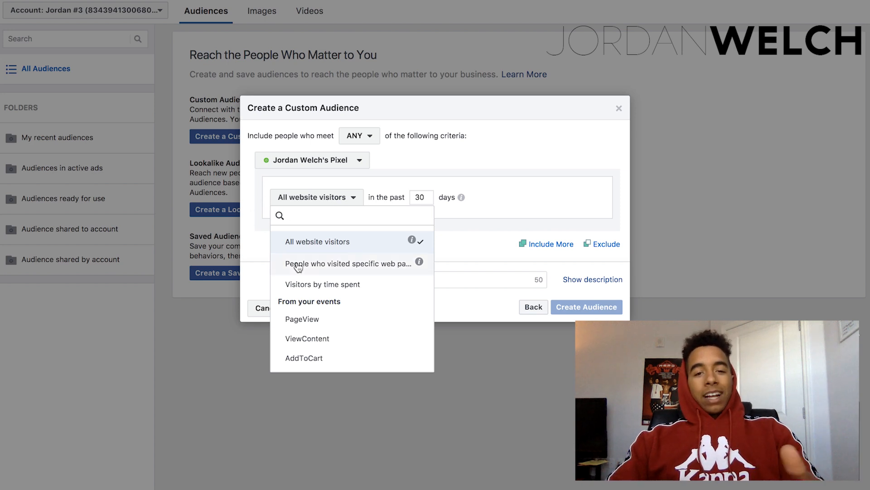
left_click(352, 340)
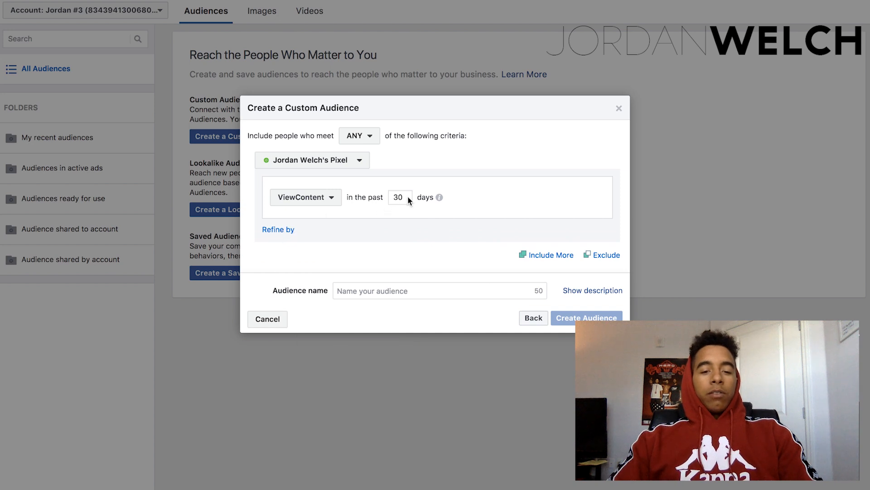
mouse_move(439, 198)
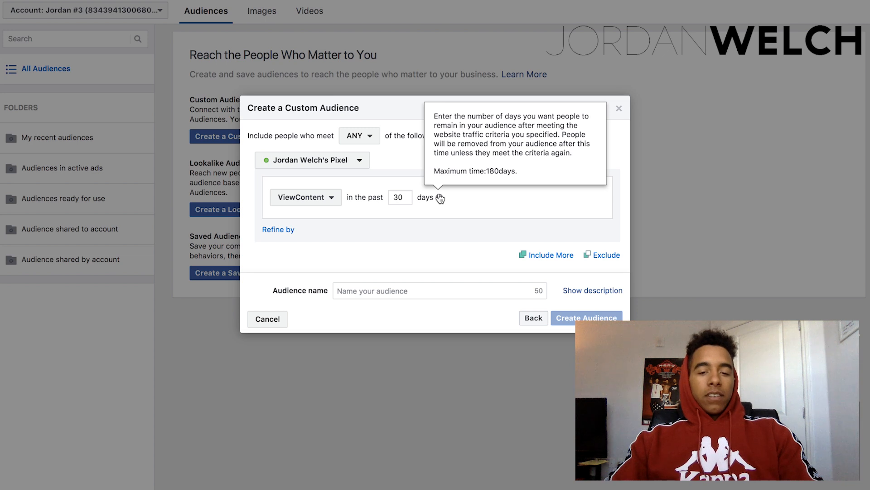
Refine the ViewContent audience to URLs that contain yourstore.com/product.
left_click(275, 230)
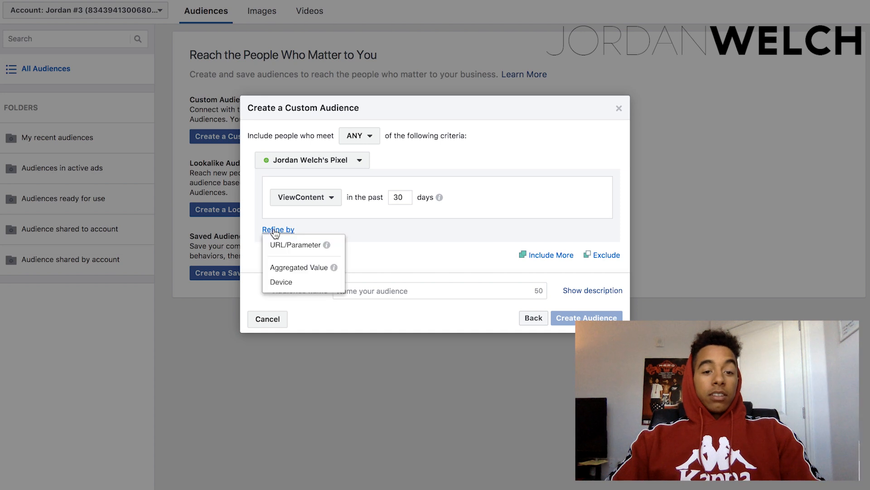
left_click(300, 244)
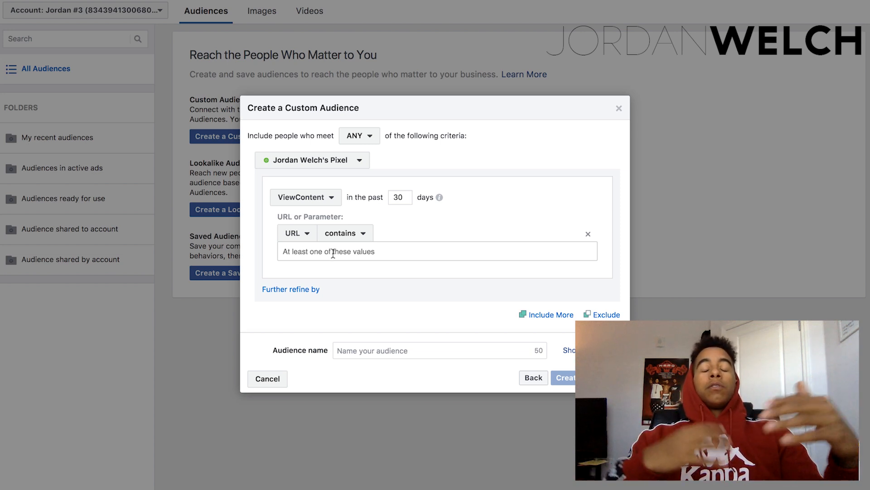
left_click(333, 254)
type("yourstore.com/produc")
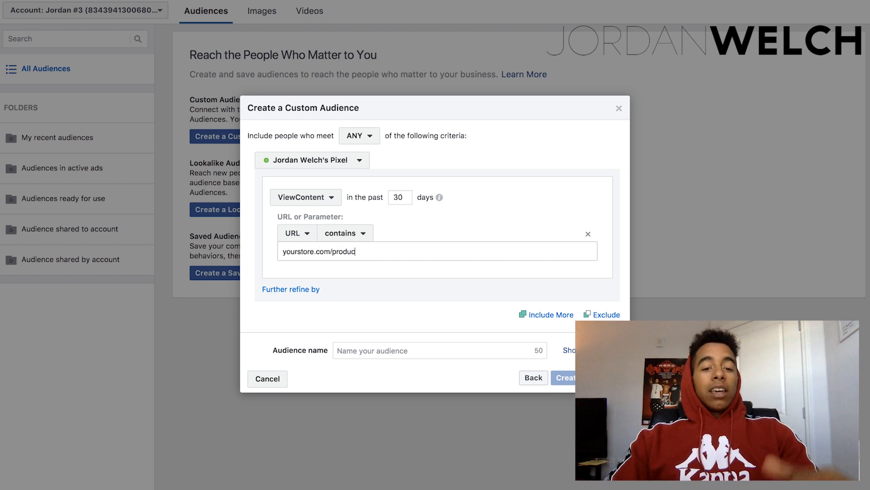
type("t")
key("Return")
type("pr")
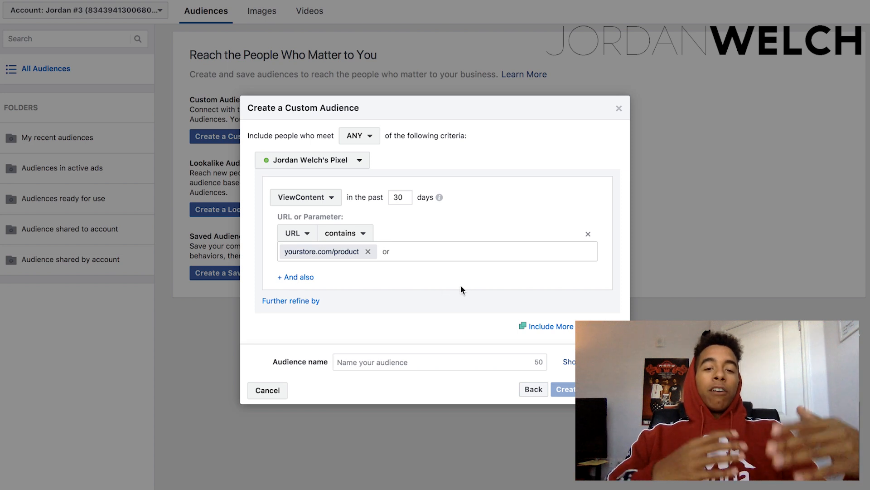
Name the custom audience VC - Product "x" and create it.
left_click(400, 362)
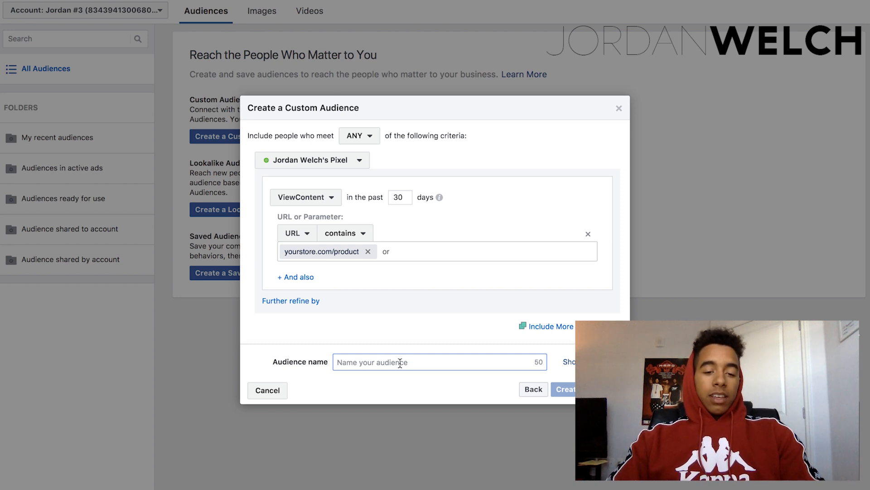
type("VC ")
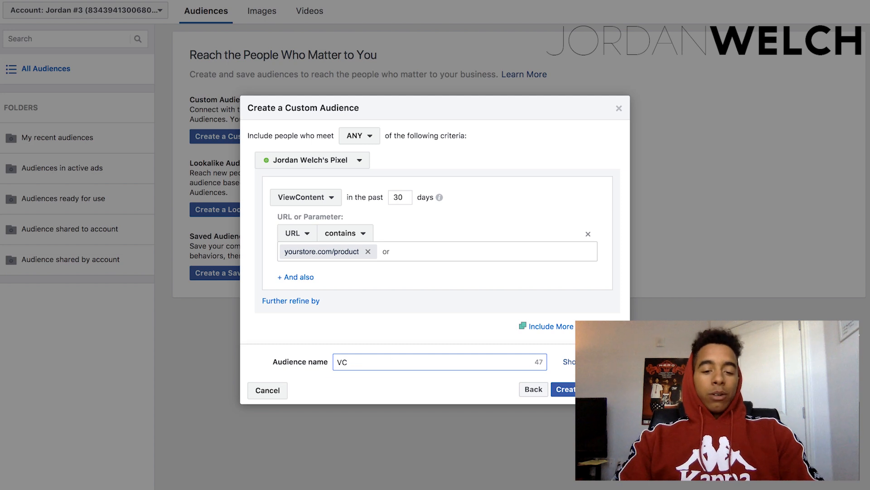
type("- Producg")
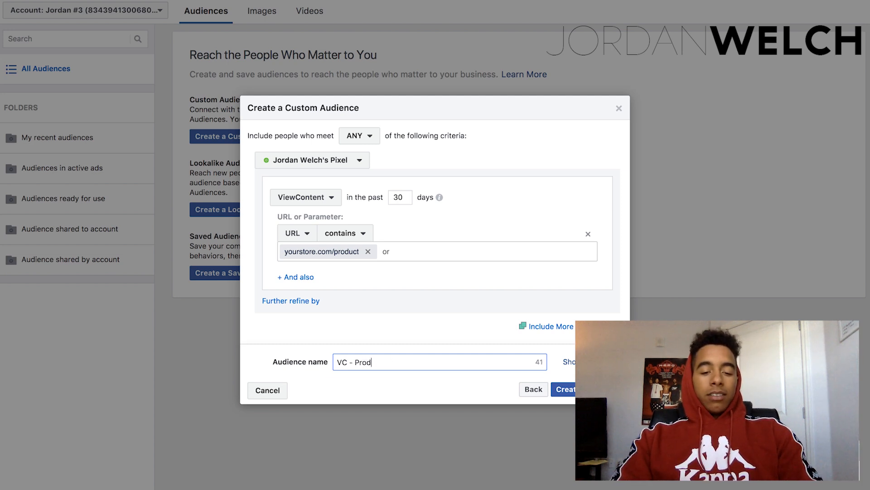
type(" \"x\"")
left_click(563, 389)
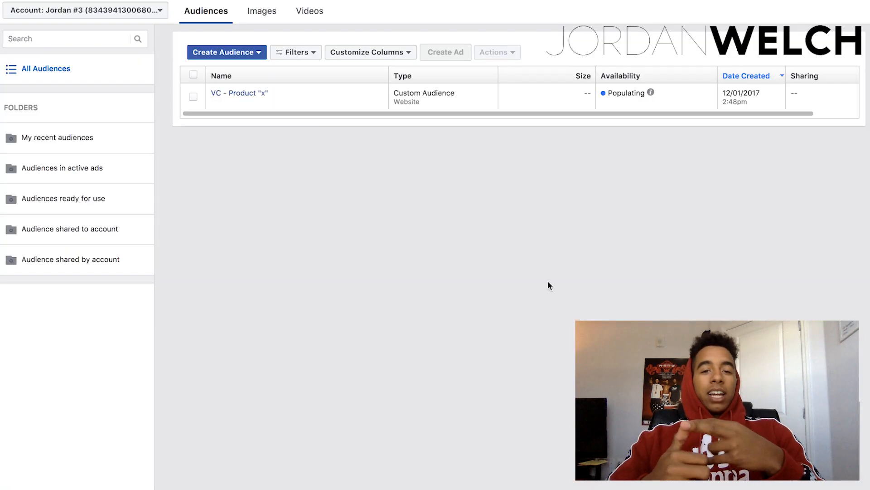
mouse_move(638, 93)
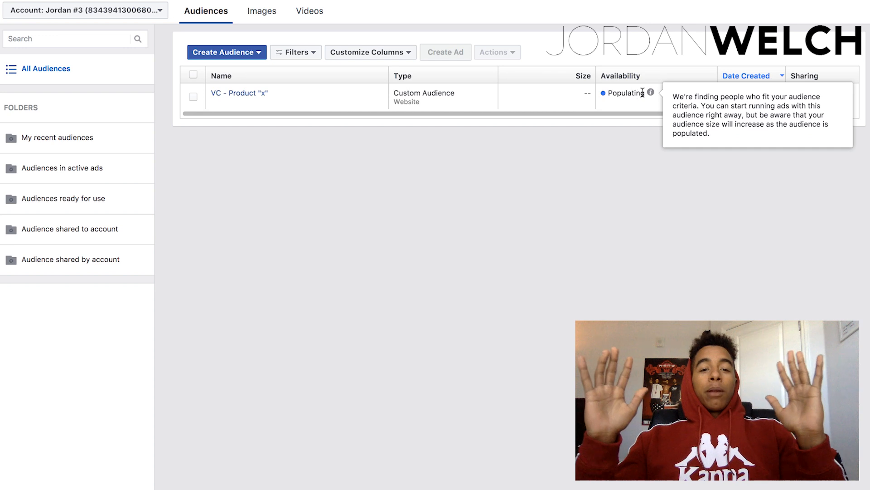
mouse_move(247, 93)
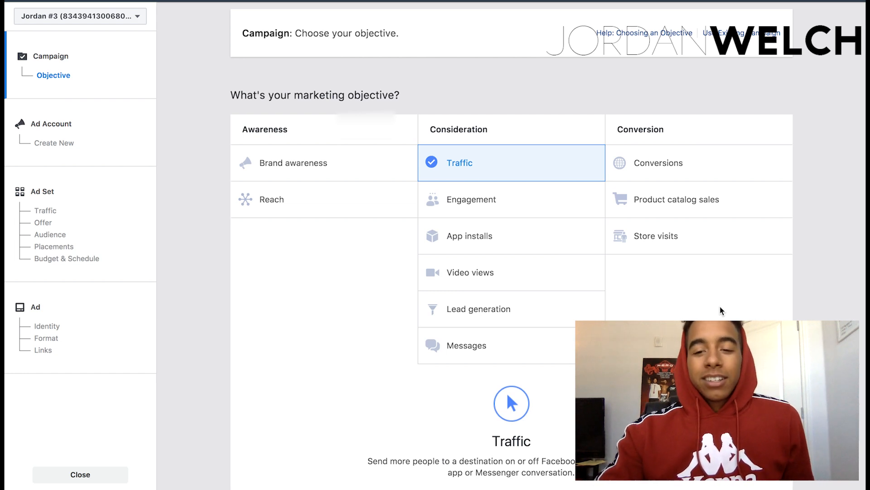
Choose Product catalog sales as the campaign objective, name the campaign Dynamic Product Ads and continue to the ad account setup.
left_click(682, 203)
scroll(723, 298, "down", 5)
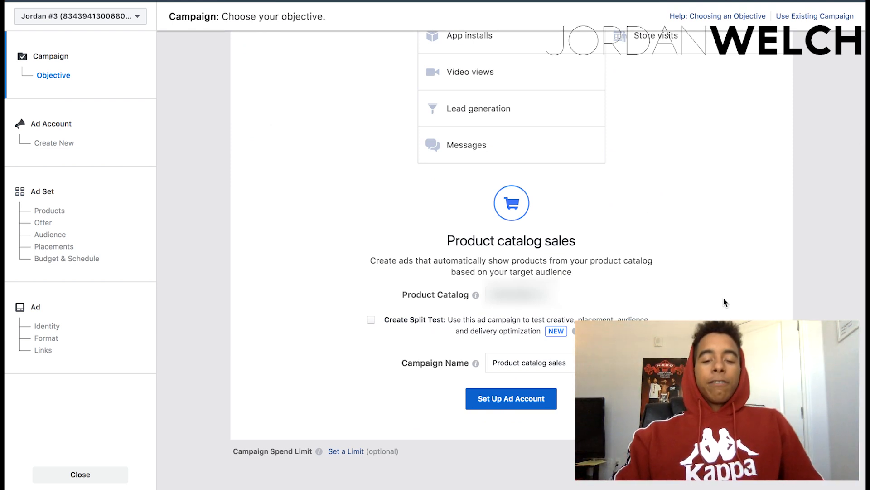
triple_click(594, 362)
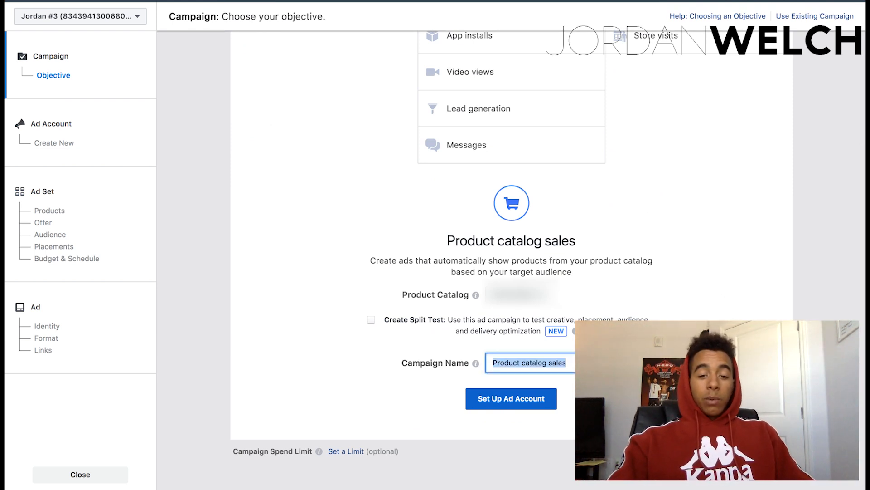
type("Dy")
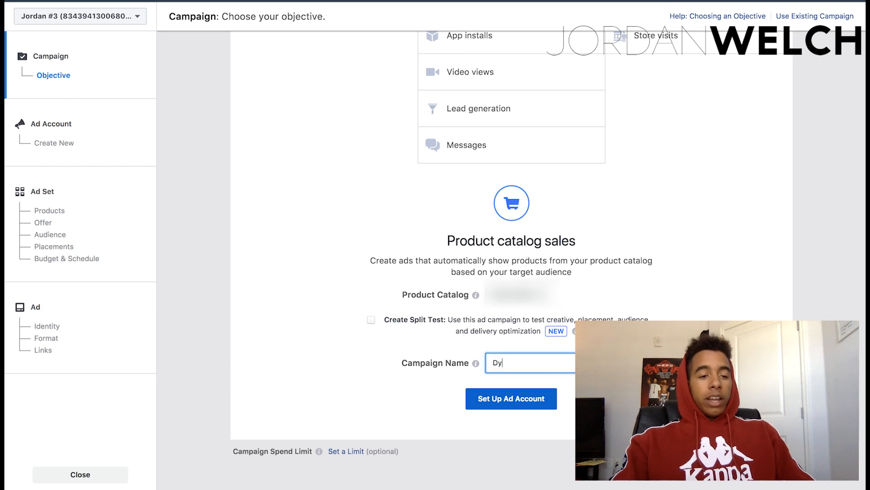
type("namic Product Ads")
left_click(526, 399)
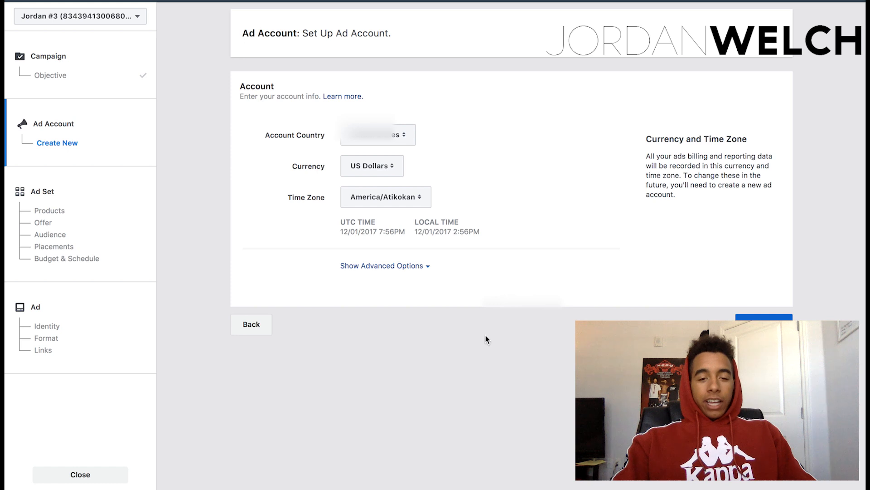
Go to the ad set and choose Knee Pad as the product set to promote.
left_click(60, 197)
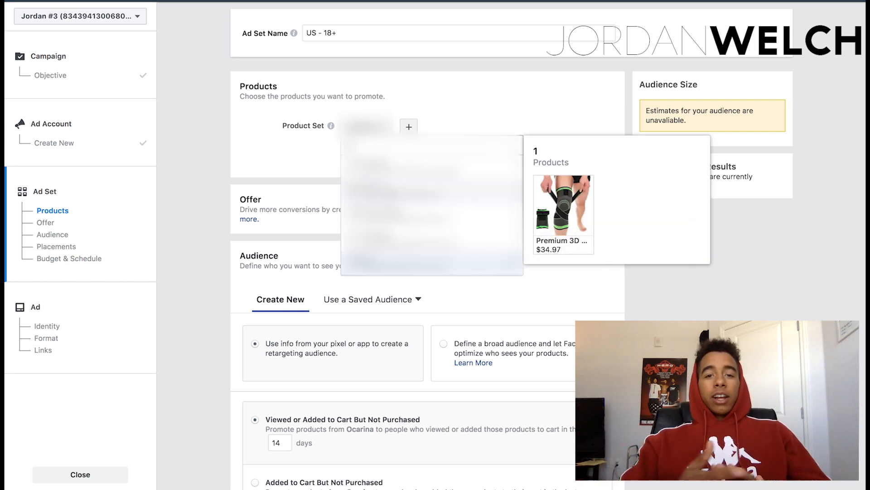
left_click(385, 187)
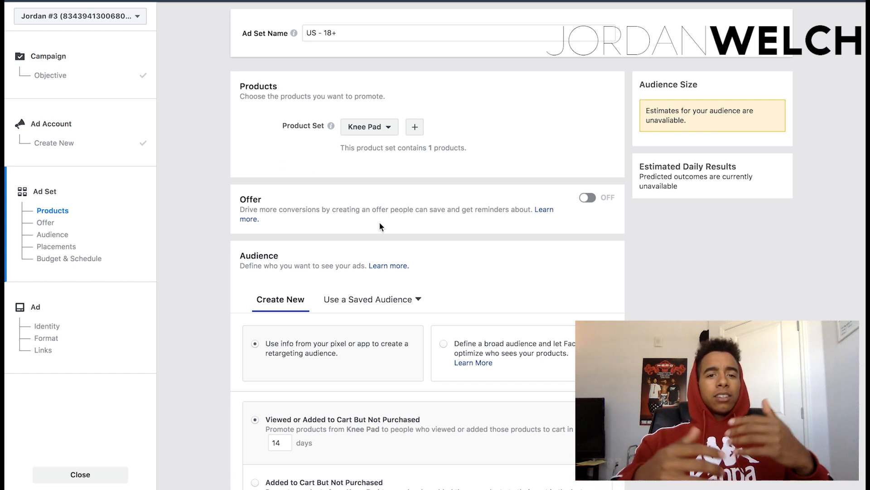
Check the saved audiences and set the ad set's targeting to define a broad audience and let Facebook optimize who sees the products.
scroll(521, 257, "down", 1)
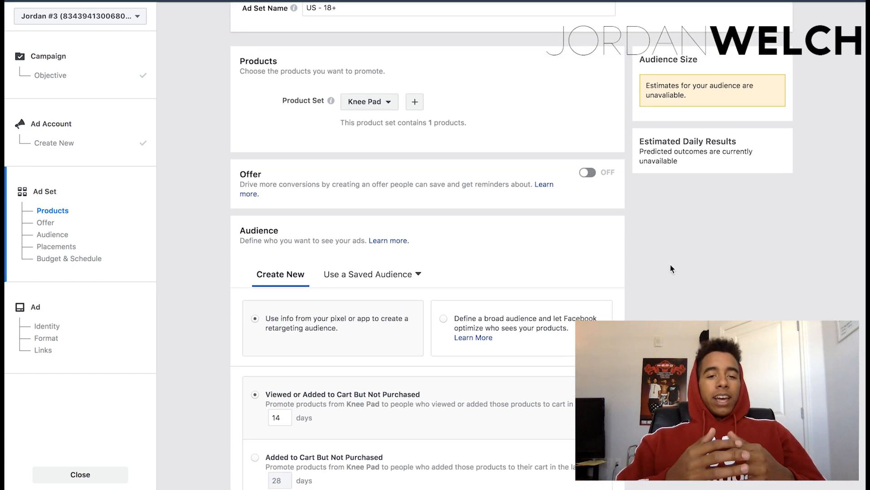
scroll(682, 272, "down", 1)
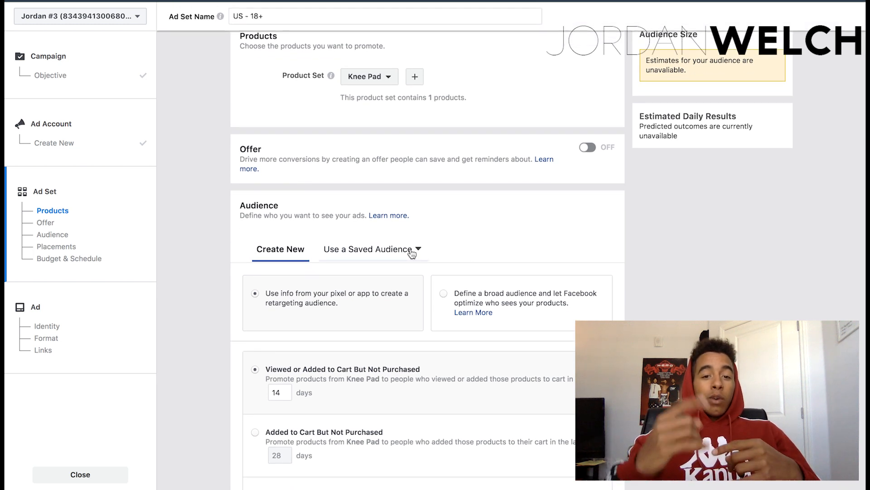
left_click(412, 251)
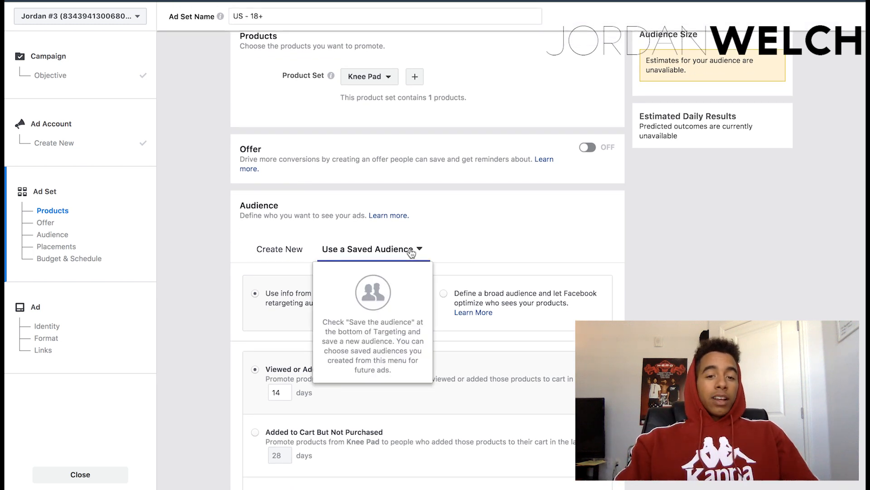
left_click(454, 238)
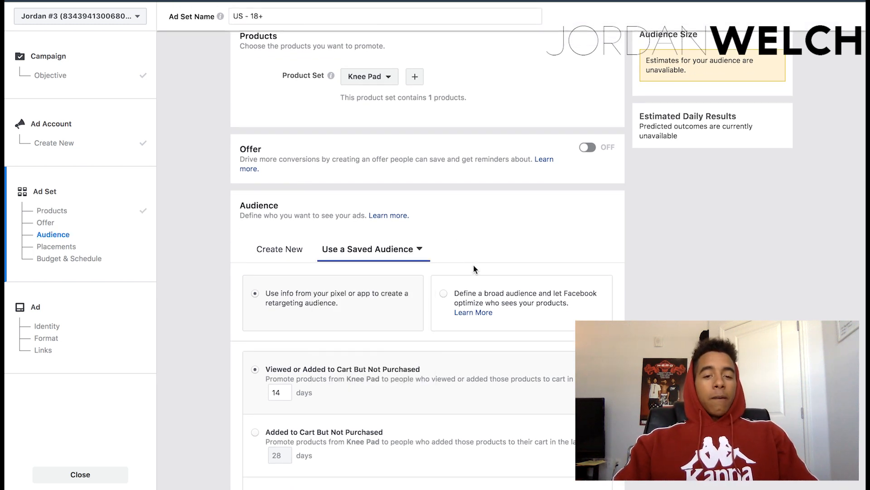
left_click(491, 297)
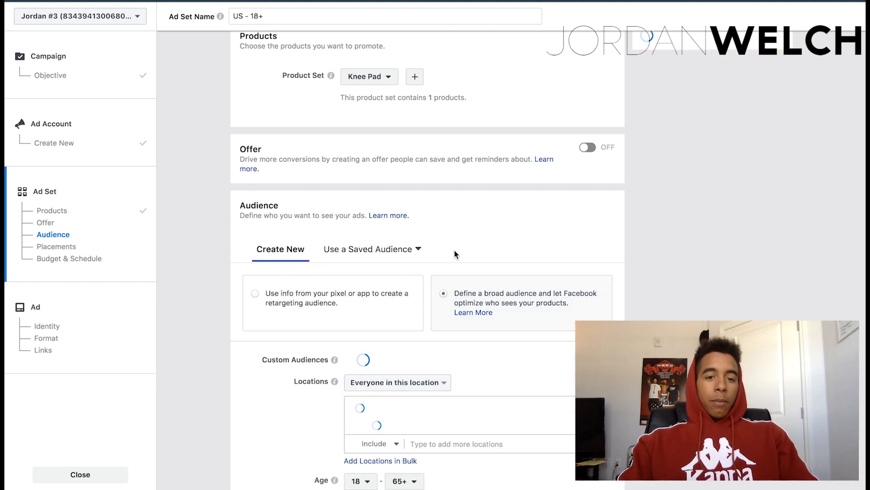
left_click(412, 250)
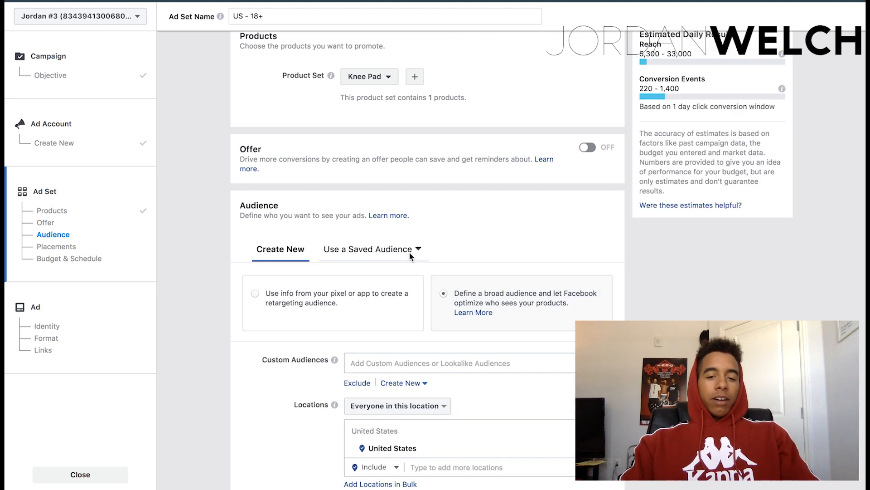
left_click(469, 243)
Add the website custom audience VC - Product "x" to the ad set's targeting.
scroll(469, 243, "down", 2)
scroll(648, 296, "down", 1)
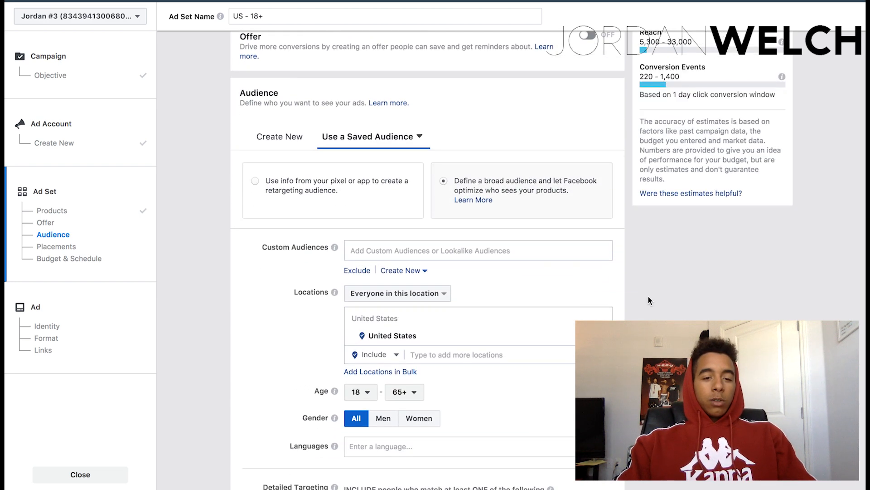
left_click(568, 252)
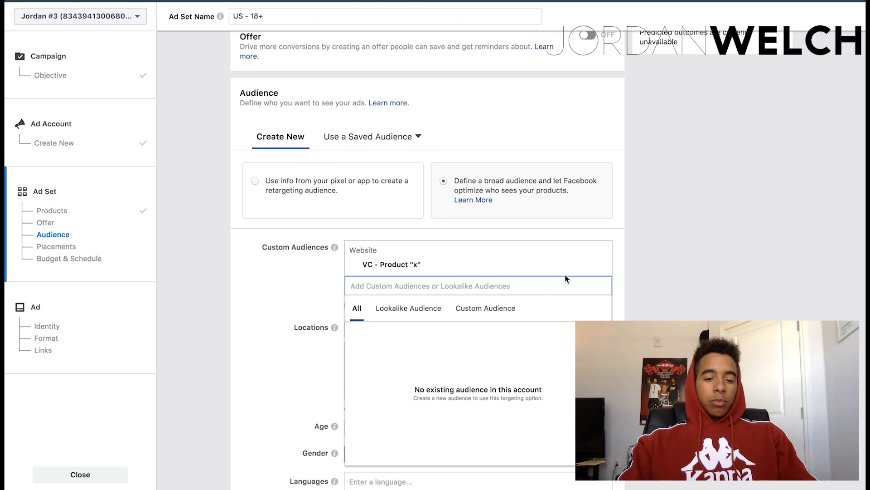
left_click(670, 256)
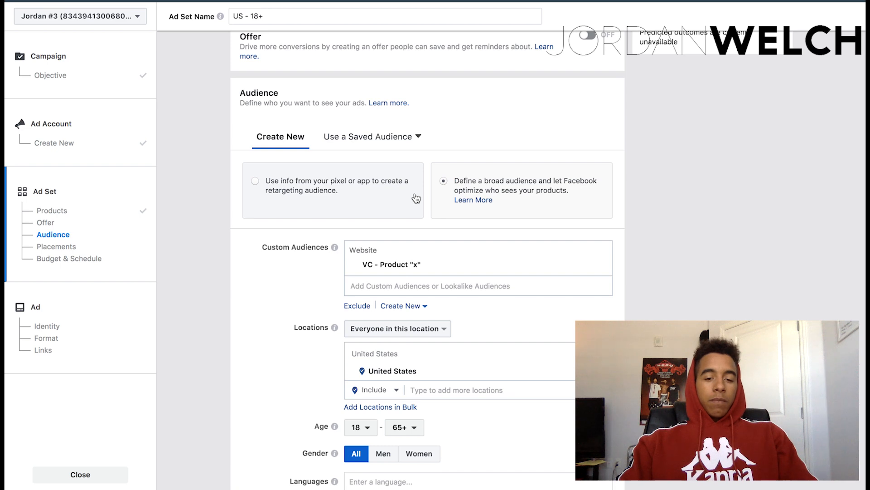
Set the ad set's daily budget to $10.00.
scroll(497, 290, "down", 10)
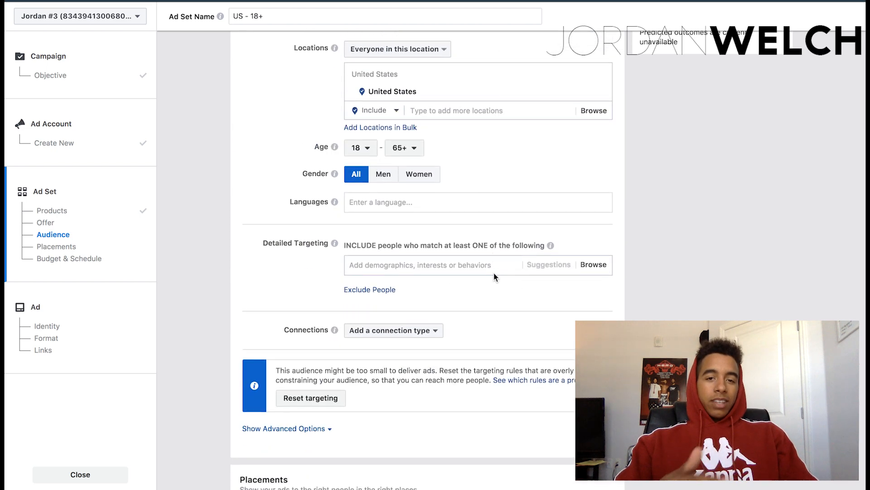
scroll(496, 291, "down", 3)
left_click(487, 333)
key("super+a")
type("10")
left_click(522, 323)
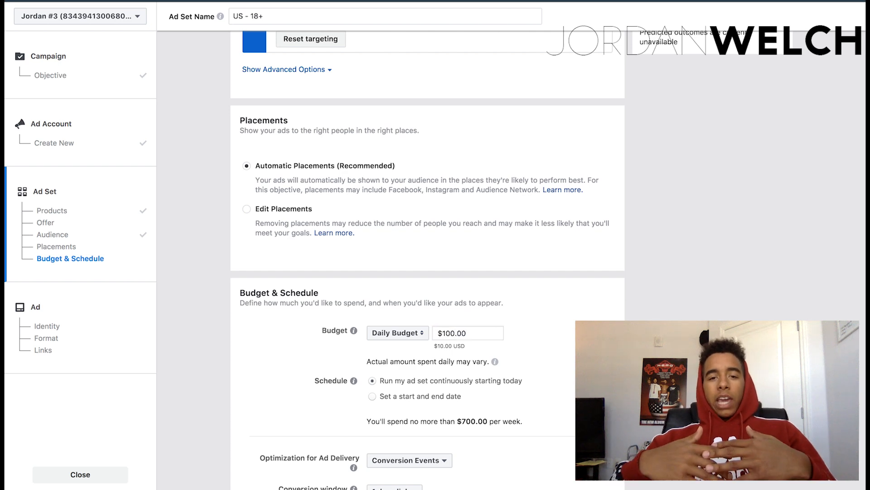
Keep the Conversion Events optimization, 1 day click window, Purchase event type and Lowest cost bidding, and continue to the ad setup.
scroll(428, 258, "down", 5)
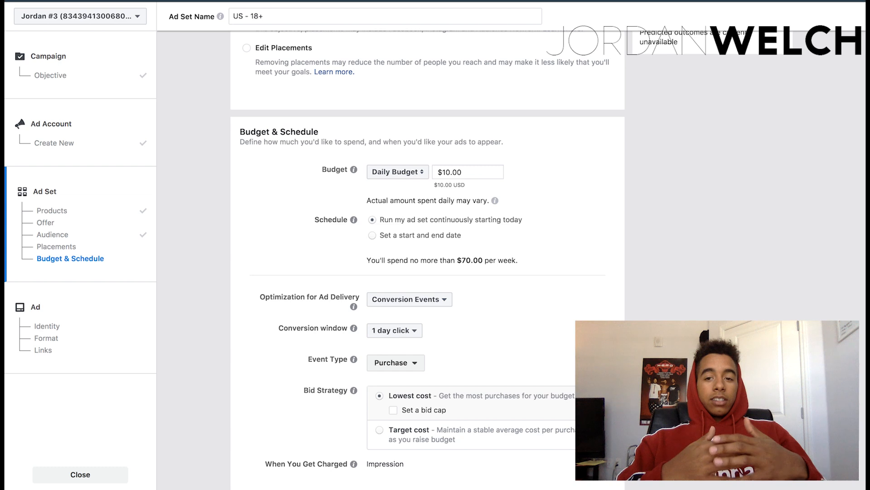
scroll(427, 258, "up", 8)
scroll(427, 259, "down", 8)
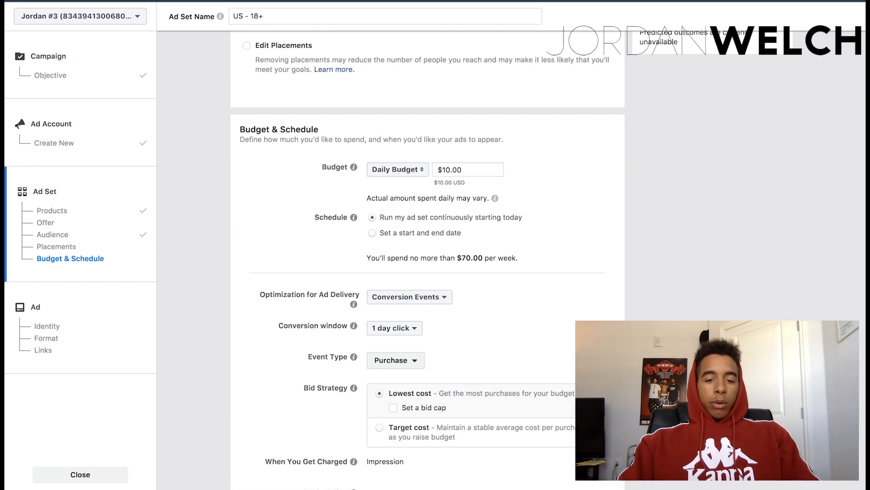
scroll(427, 258, "down", 4)
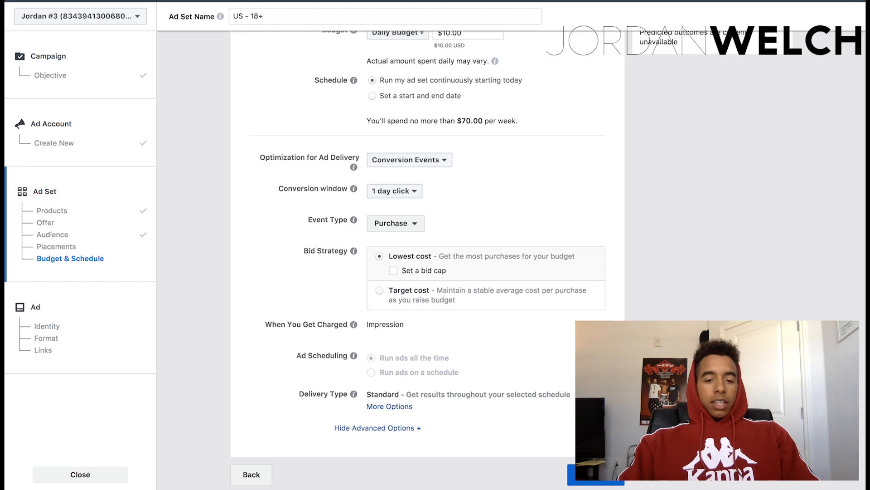
left_click(575, 475)
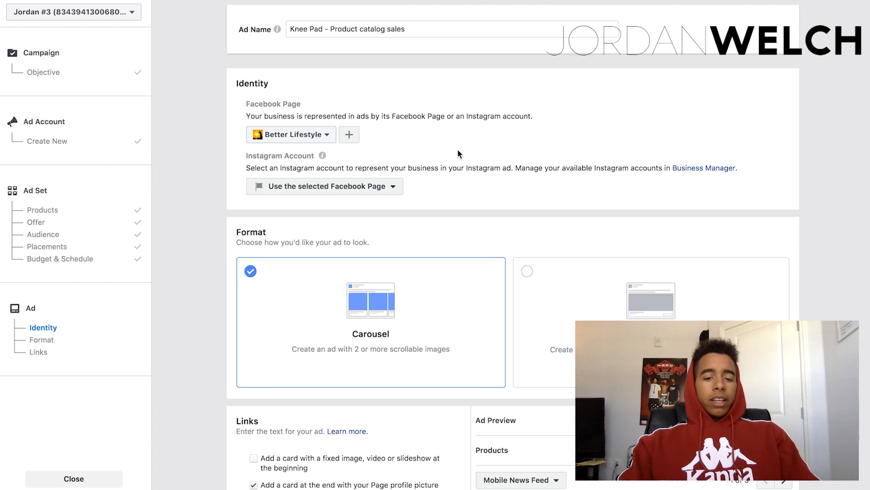
Change the ad format from Carousel to Single Image and go to the ad's link settings.
scroll(464, 157, "down", 1)
scroll(463, 156, "down", 3)
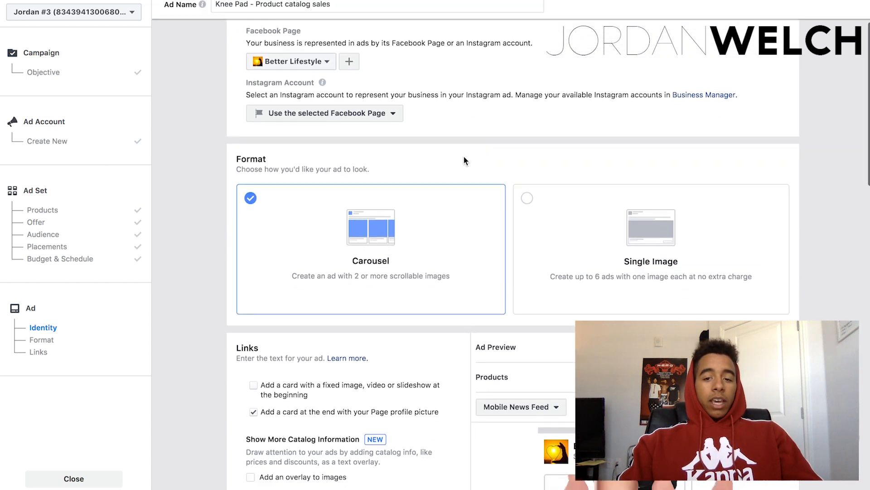
scroll(383, 181, "down", 2)
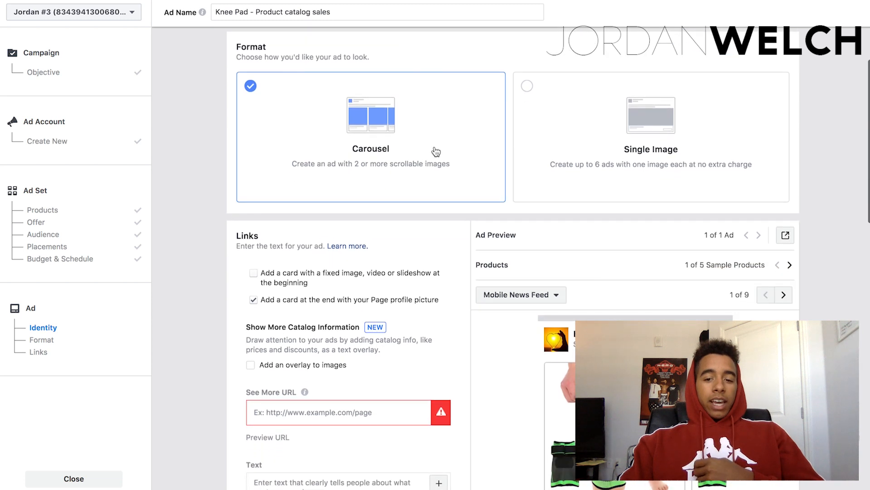
left_click(597, 119)
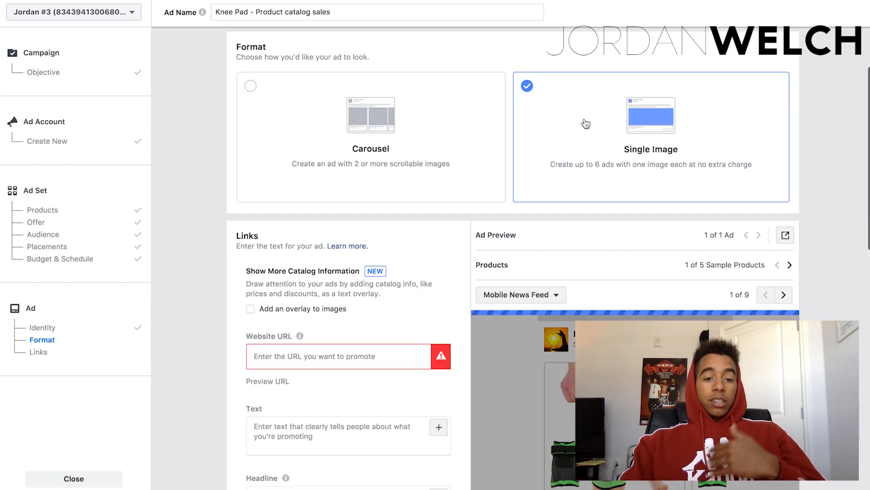
scroll(198, 241, "down", 3)
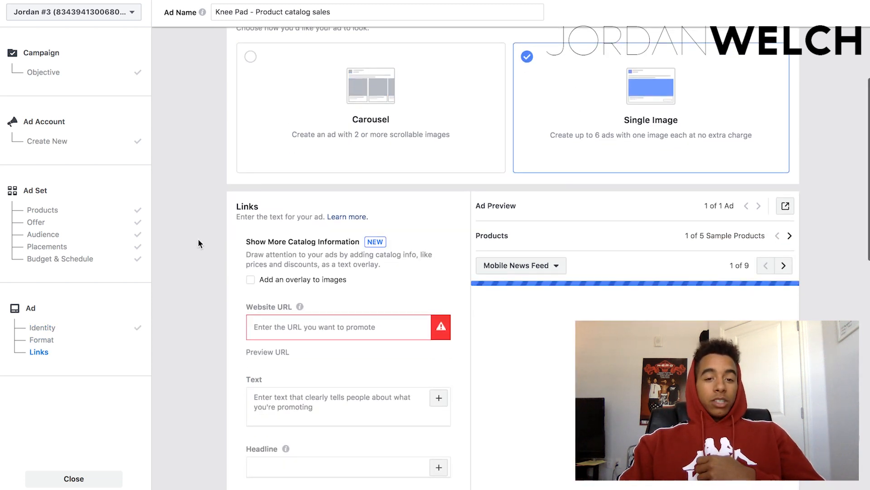
Set the ad's website URL to yourstore.com/product.
scroll(198, 241, "down", 1)
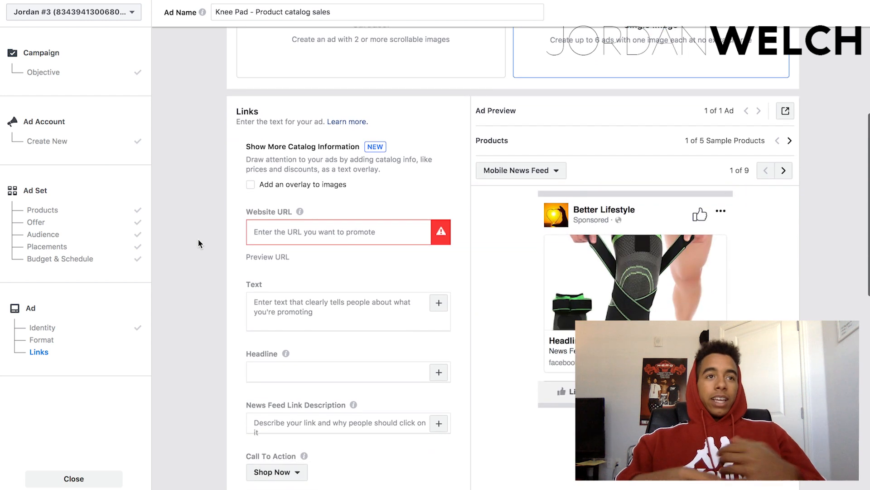
left_click(273, 230)
type("yourstore.com/product")
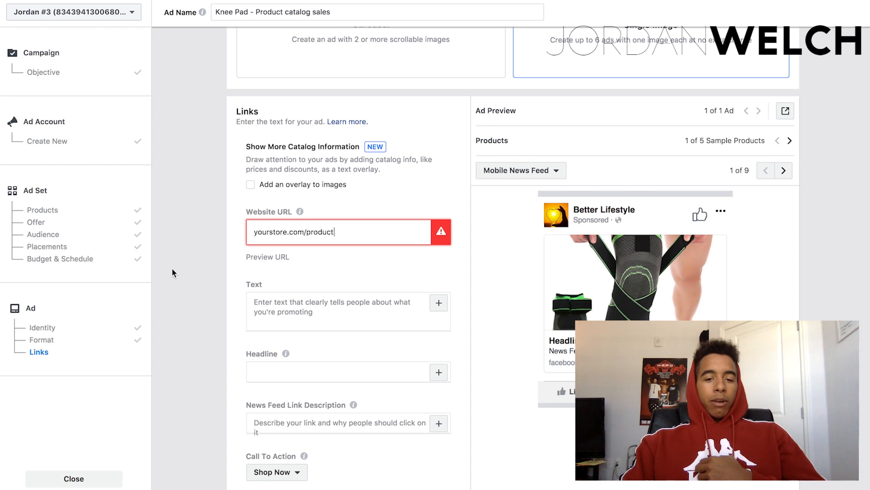
Write "🔥 We've Restocked These, Don't Miss Out! 🔥" as the first line of the ad text.
left_click(286, 320)
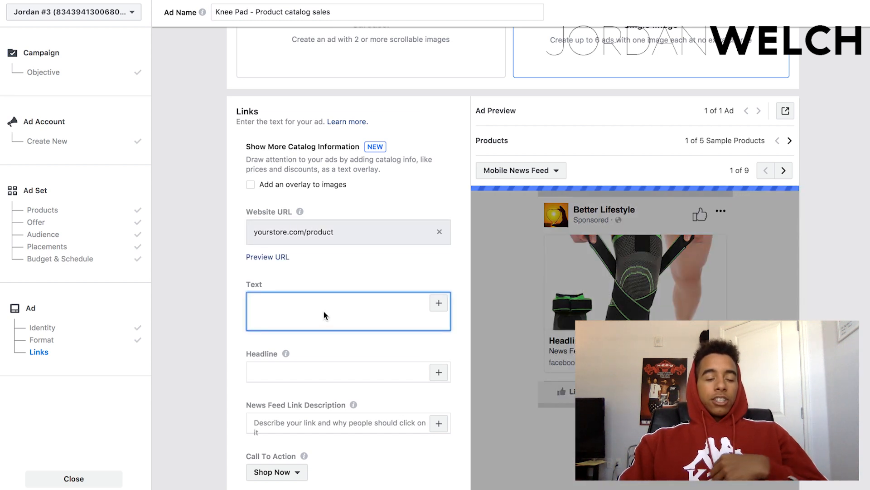
key("ctrl+super+space")
left_click(170, 116)
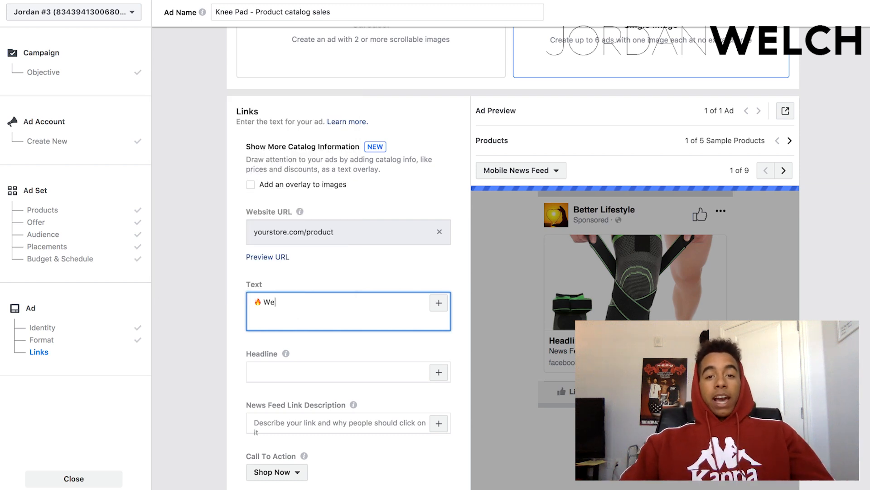
type("We've Resto")
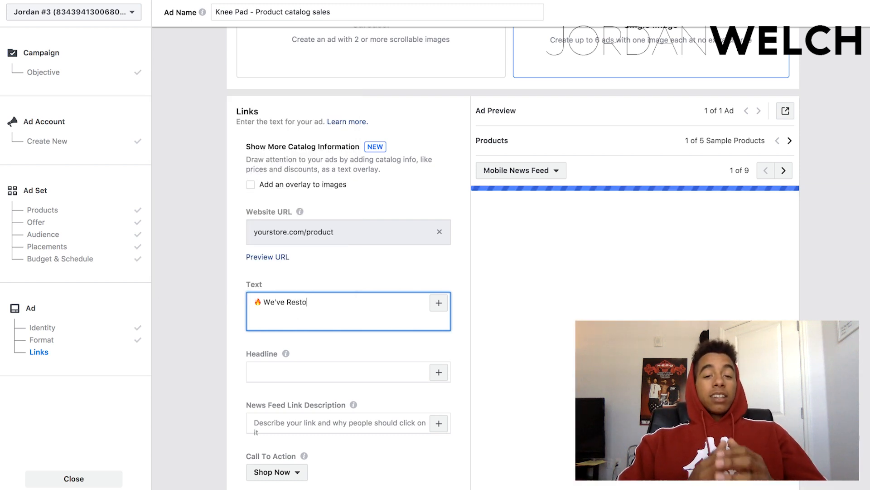
type("cked These, Do")
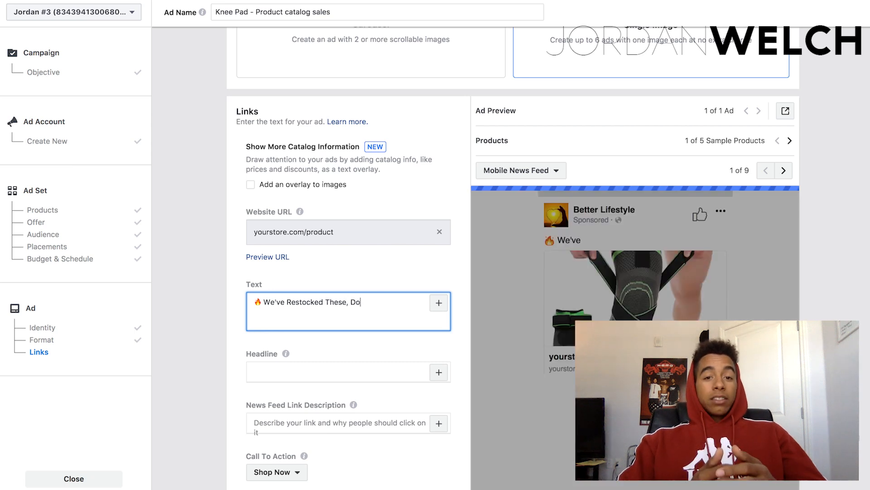
type("n't Miss Ou")
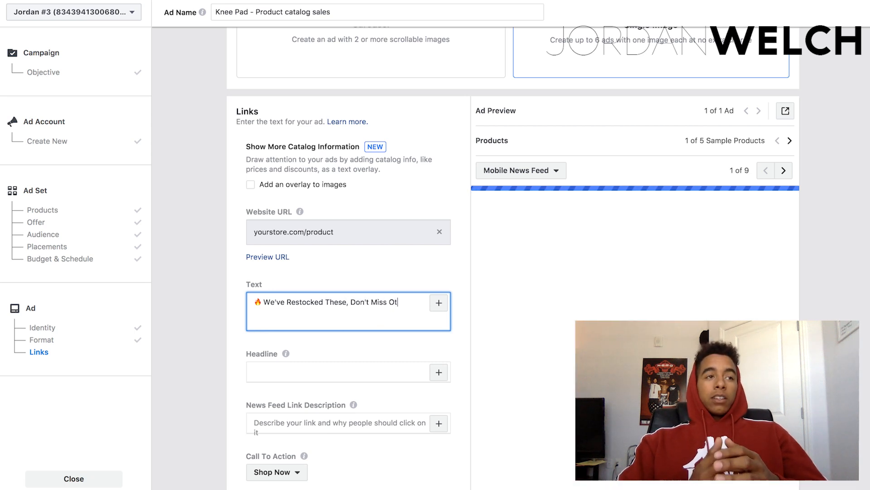
type("t!")
key("ctrl+super+space")
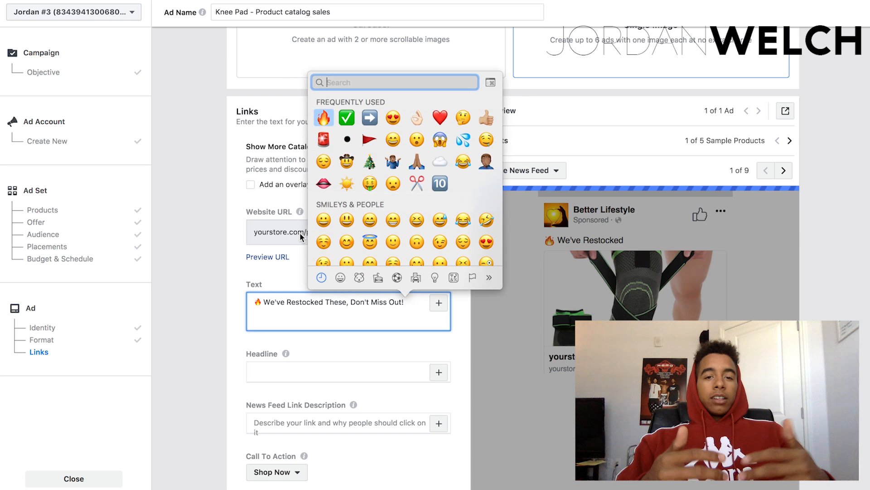
key("Return")
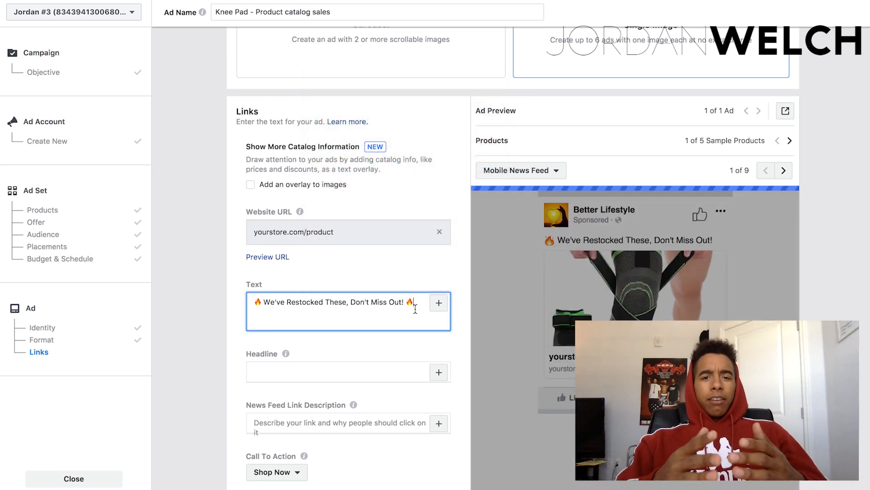
Add a second line to the ad text reading "50% Off Sale Today Only ➡️ yourstore.com/product".
type("50")
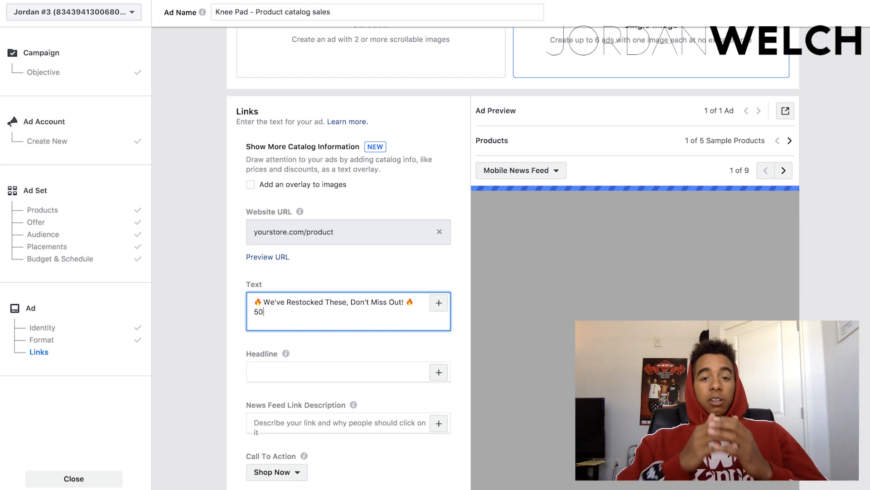
type("% Off ")
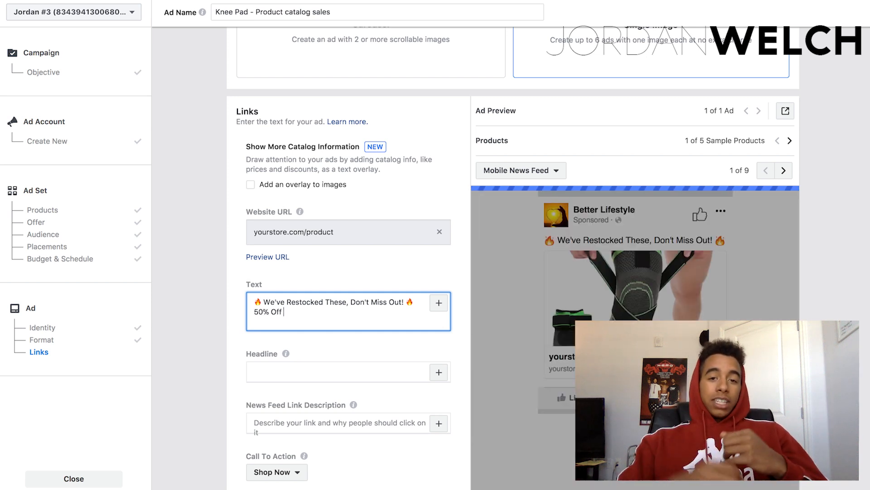
type("Sale Today")
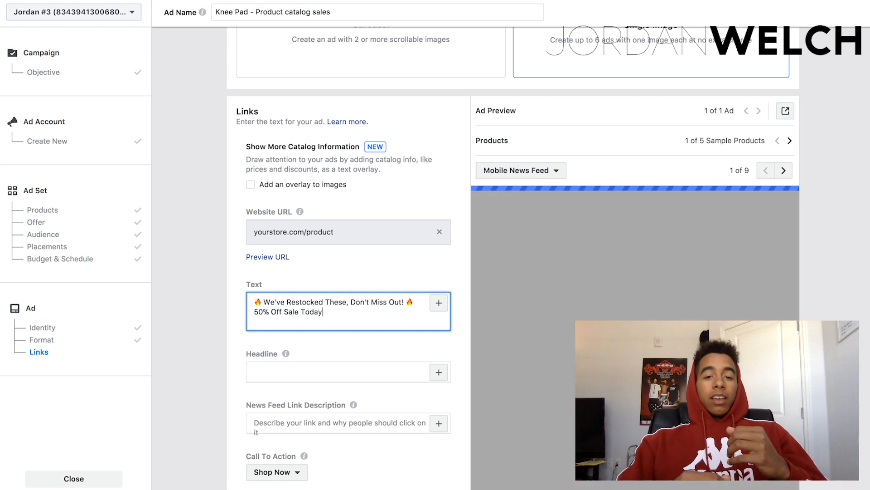
type(" Only")
key("ctrl+super+space")
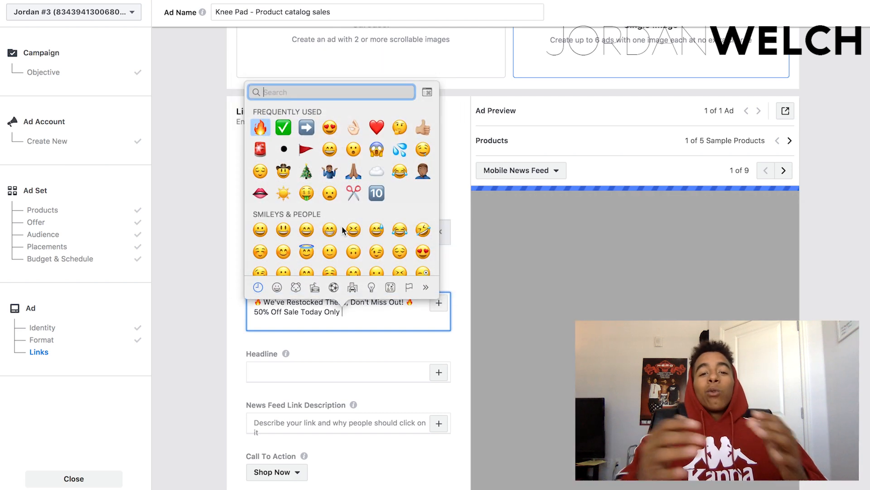
left_click(306, 128)
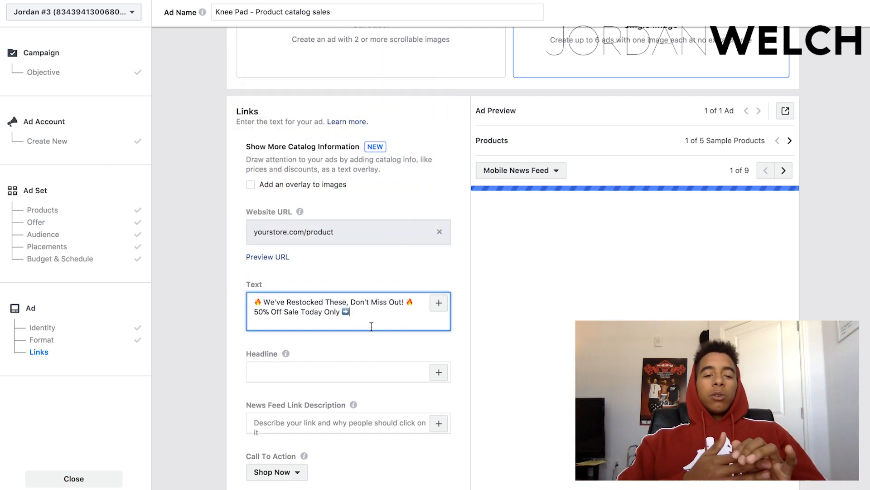
type("yourstore.c")
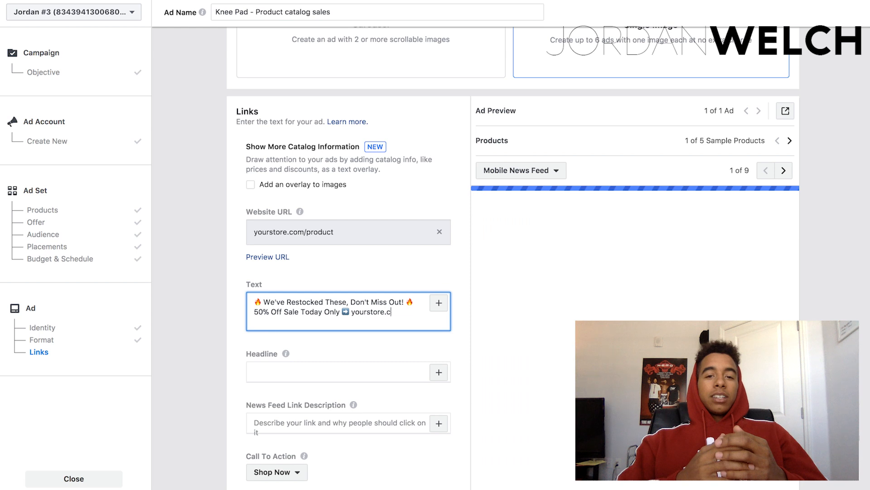
type("om/product")
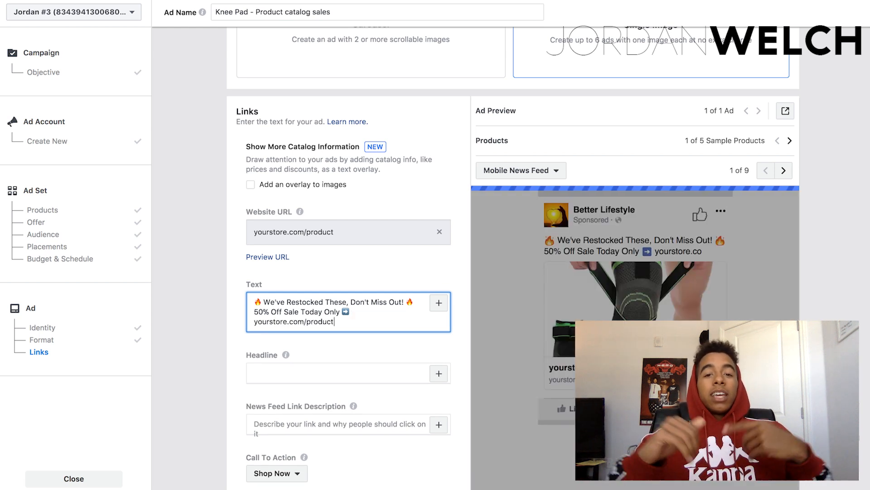
Replace the whole ad text with "🚨 50% Off Restock Sale 🚨", with a space between each emoji and the words.
key("ctrl+a")
key("BackSpace")
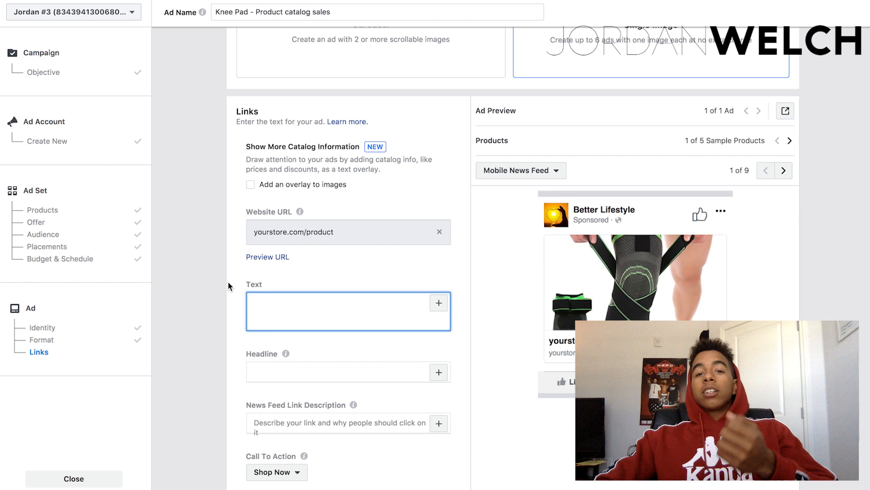
key("ctrl+super+space")
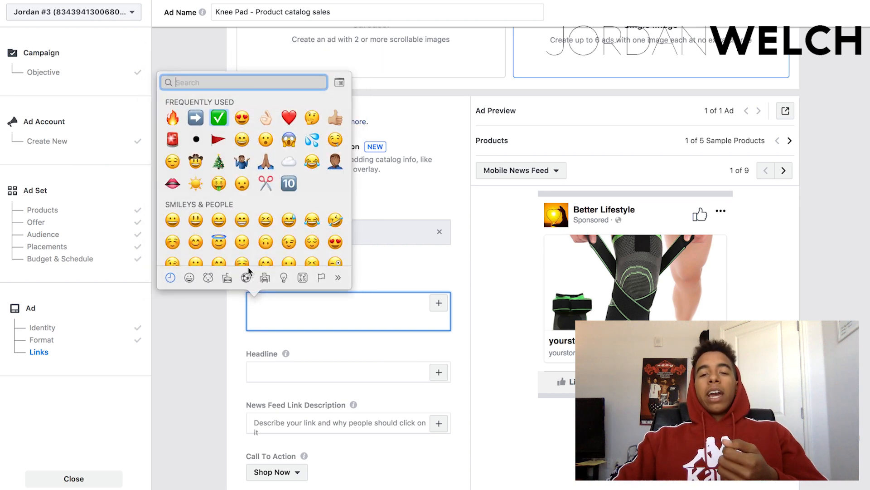
key("Escape")
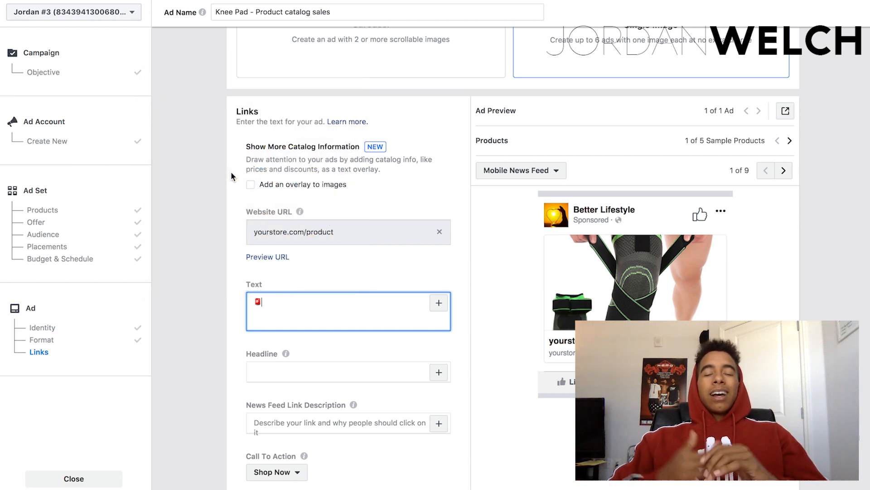
type("50%")
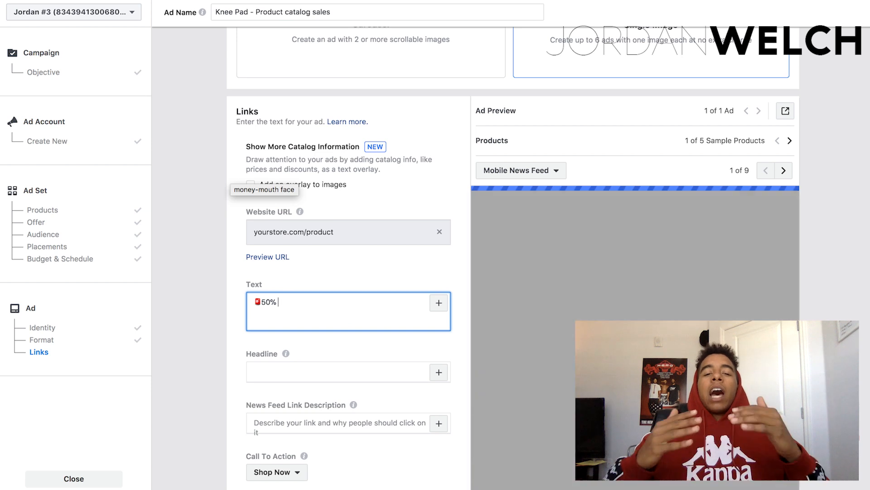
type(" Off Res")
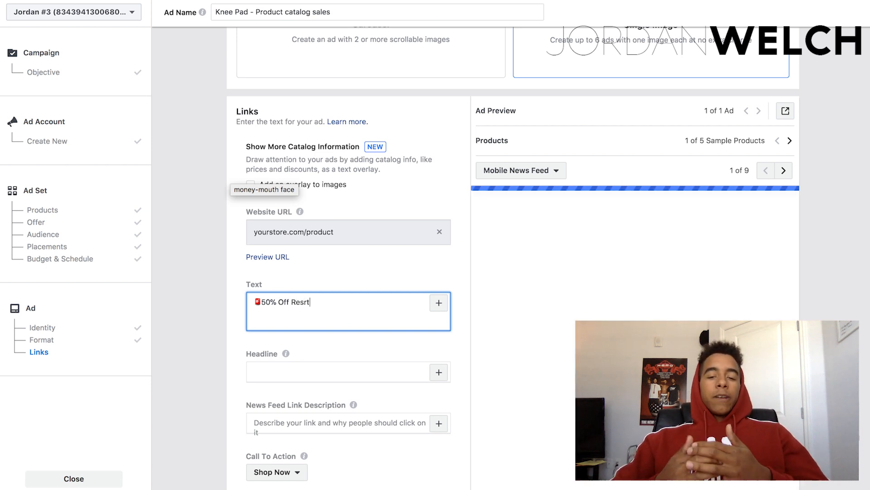
type("tock Sale")
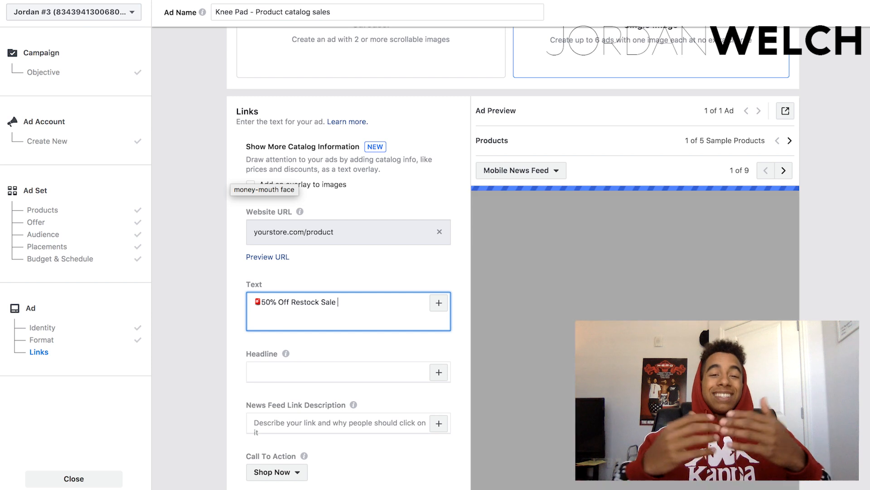
key("ctrl+super+space")
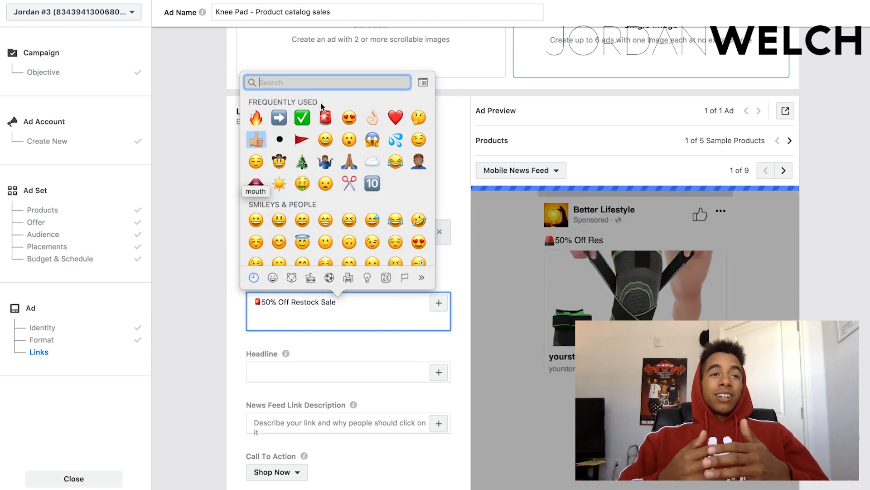
left_click(327, 117)
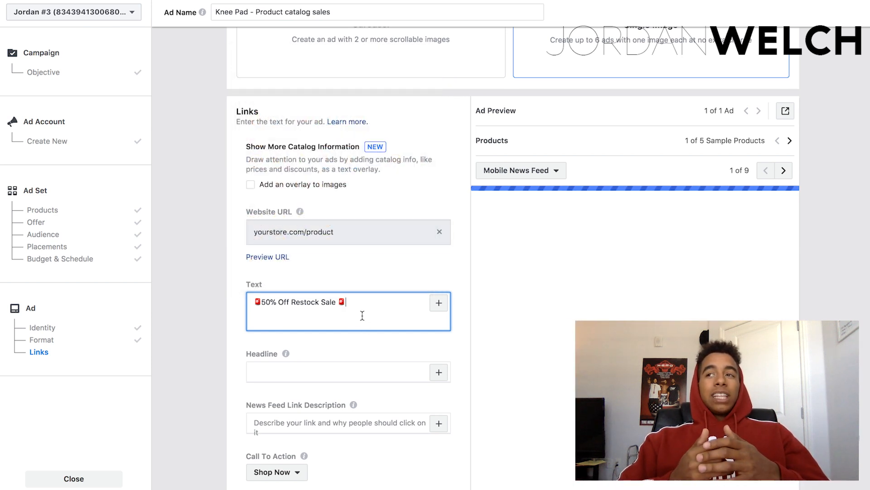
left_click(262, 302)
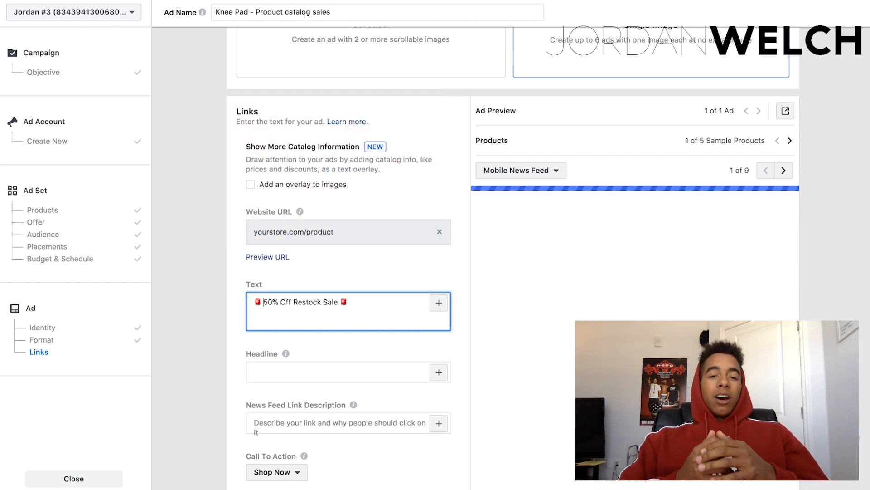
Try a second ad text line reading "Use Code: ASDKF" and clear the entire ad text.
left_click(362, 304)
key("Return")
type("Use Code :")
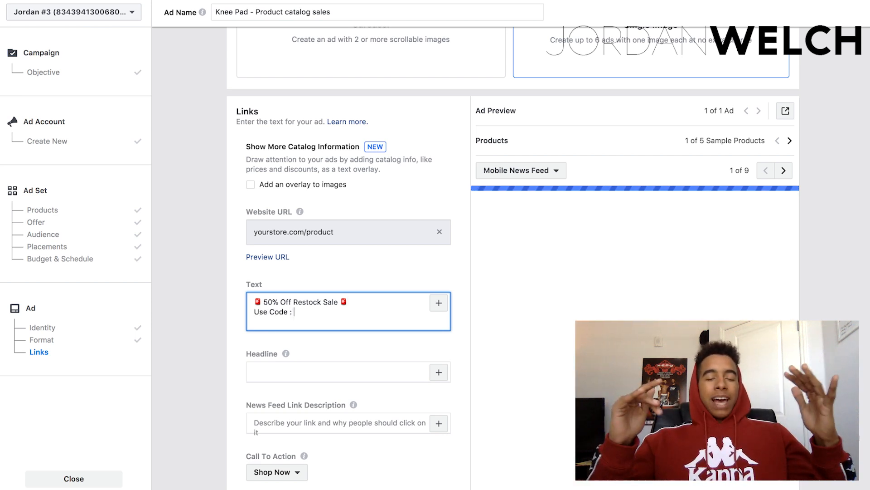
key("BackSpace")
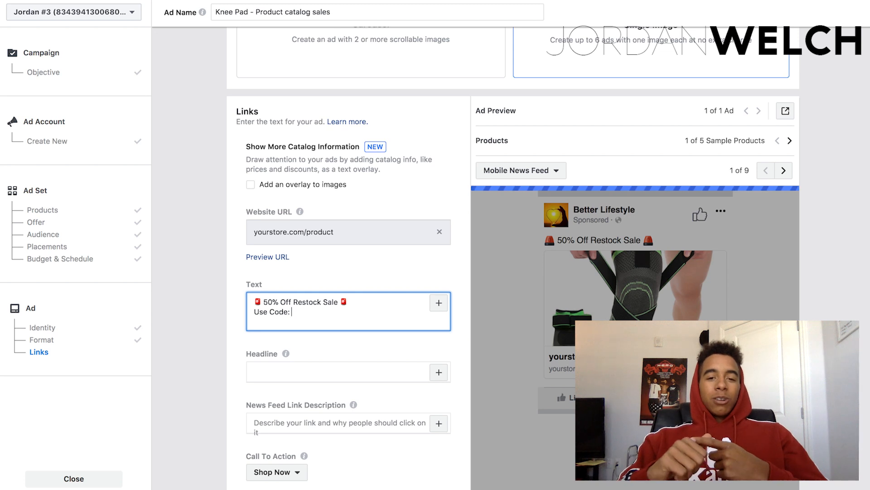
type("ASDKF")
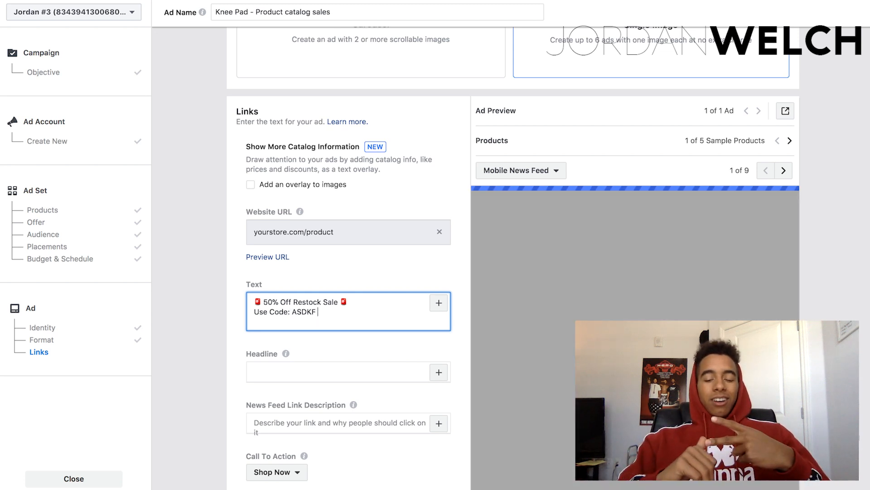
key("ctrl+a")
key("BackSpace")
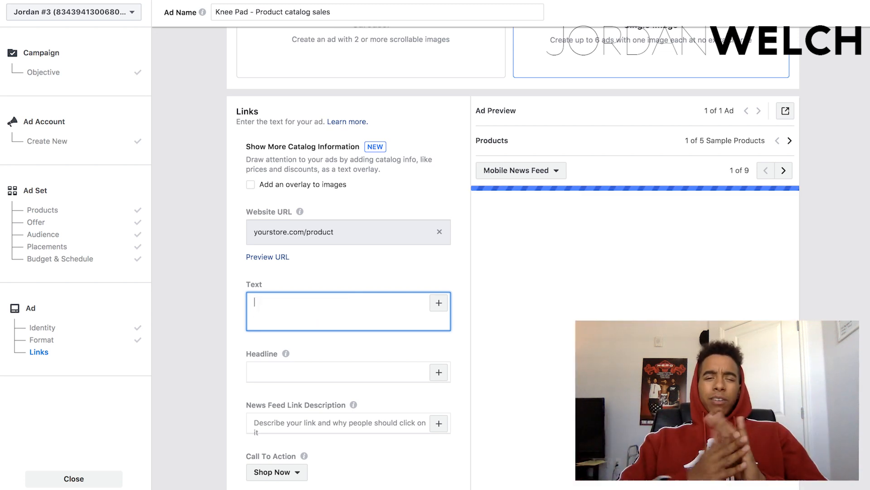
Set the ad's headline to "Sale expires soon, Don't Miss Out 🔥".
left_click(332, 375)
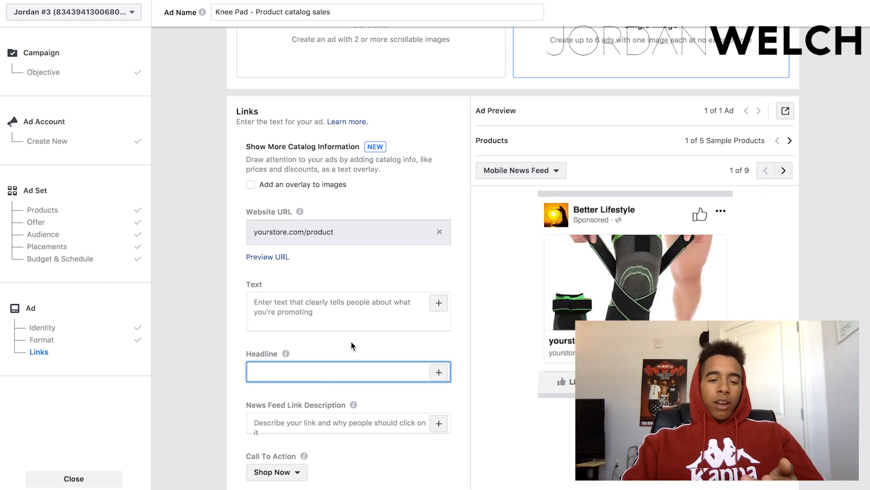
type("Sale expire")
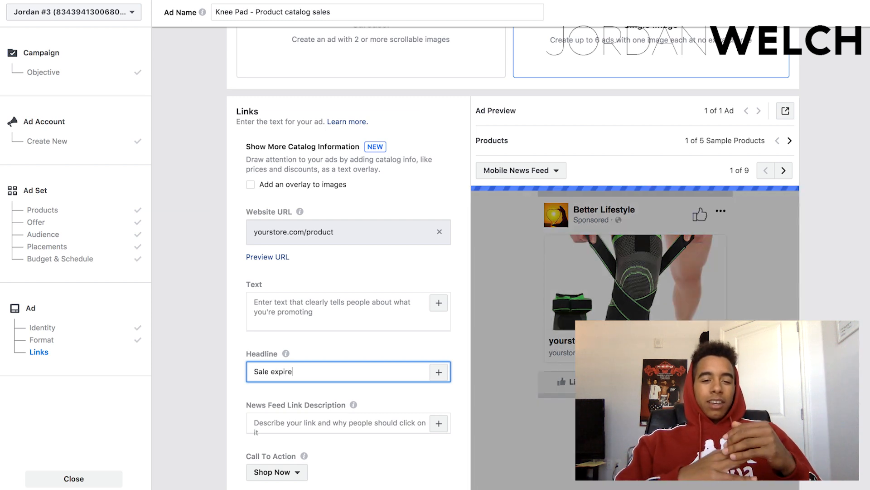
type("s soon, Don't ")
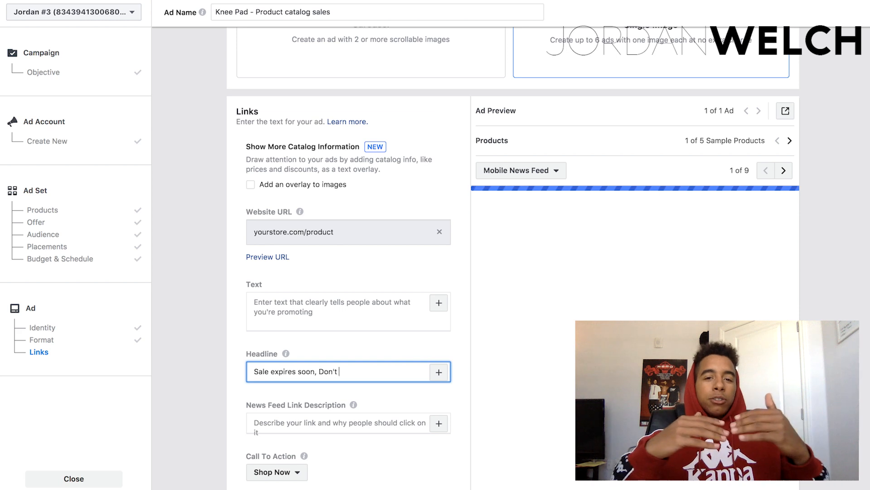
type("Miss Out")
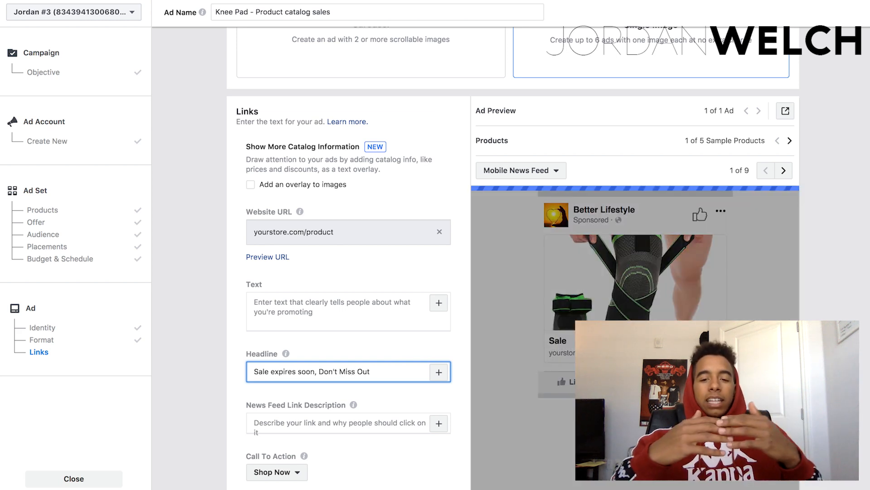
key("ctrl+super+space")
left_click(290, 192)
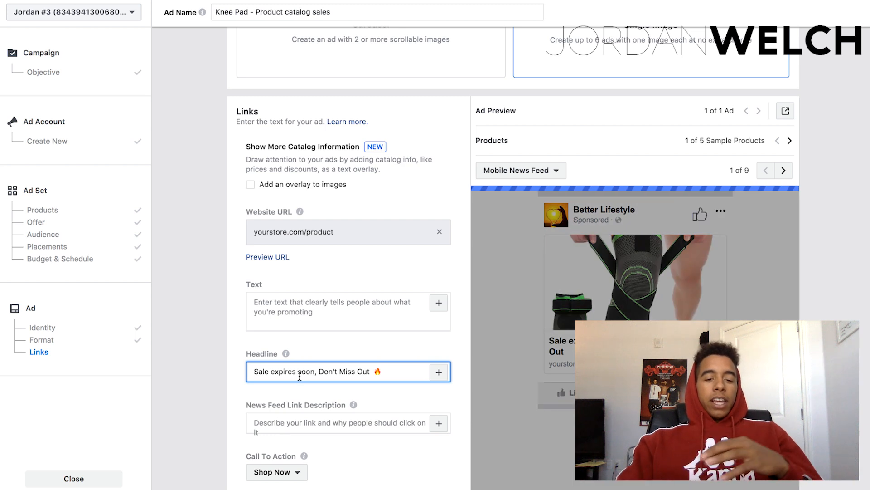
triple_click(333, 379)
left_click(327, 420)
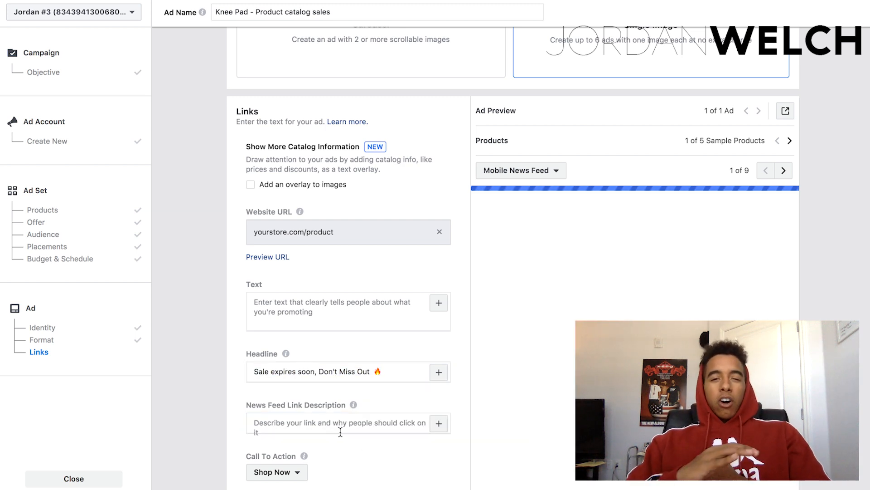
Set the ad's News Feed link description to "Get Yours Today ➡️".
left_click(339, 428)
type("Get Yours Today")
key("ctrl+super+space")
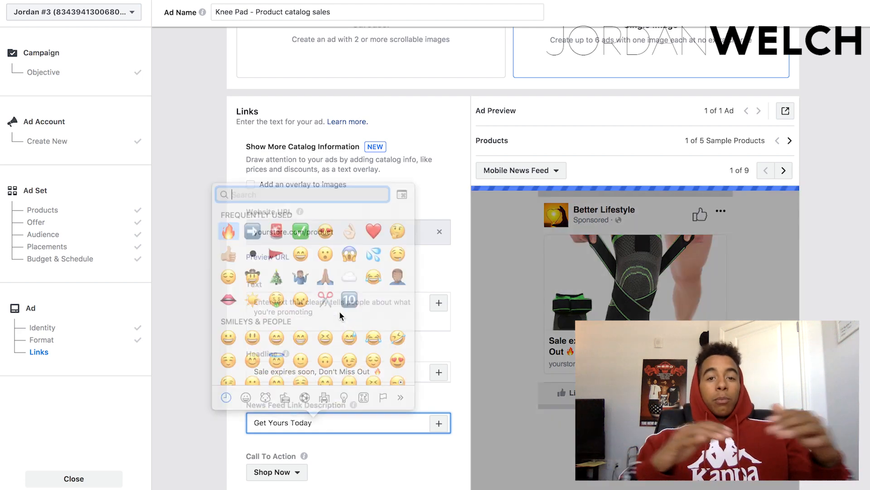
left_click(354, 457)
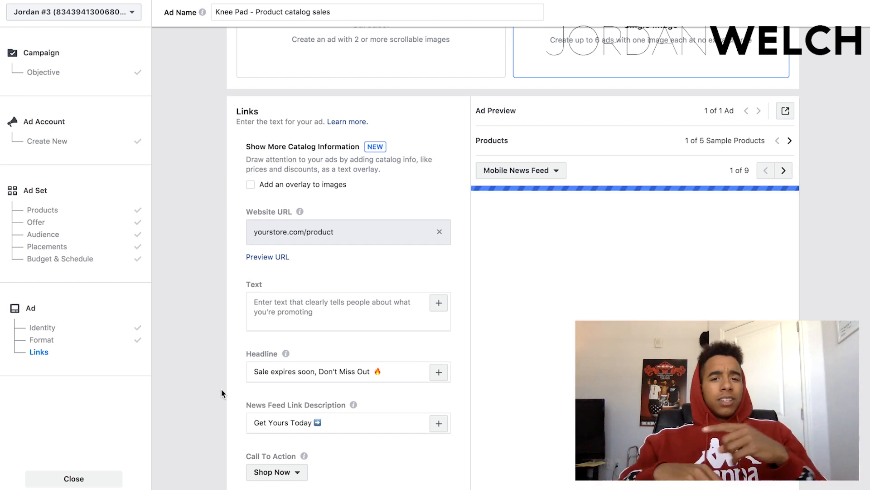
Review the ad's link settings and preview, from the format choice through the call to action to the conversion tracking options.
scroll(228, 357, "down", 1)
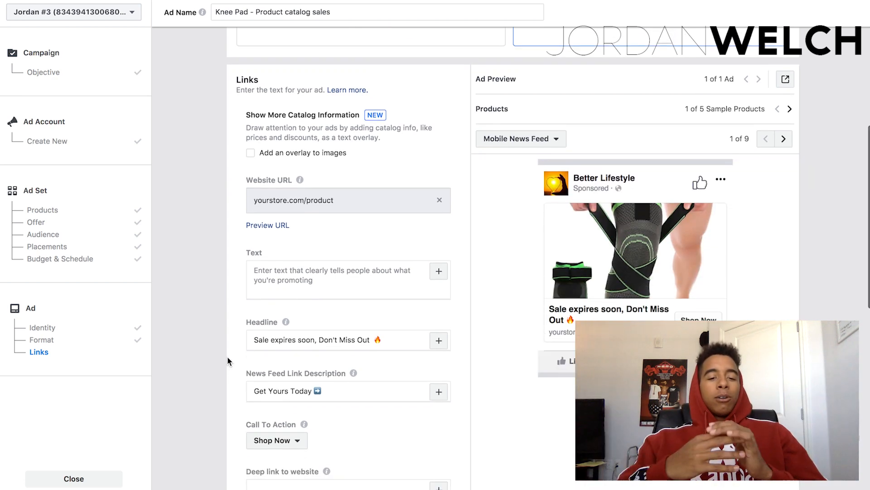
scroll(232, 357, "down", 3)
scroll(232, 358, "down", 1)
scroll(507, 356, "up", 5)
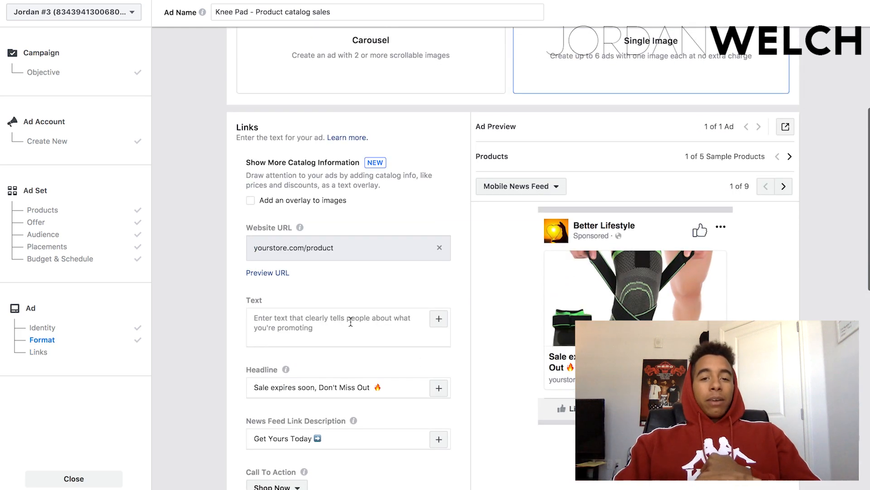
scroll(544, 317, "up", 2)
scroll(749, 308, "down", 2)
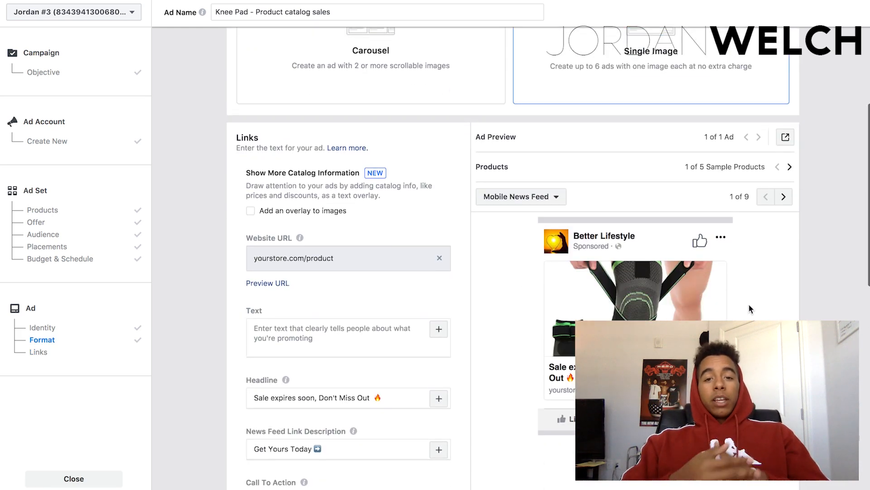
scroll(749, 308, "down", 7)
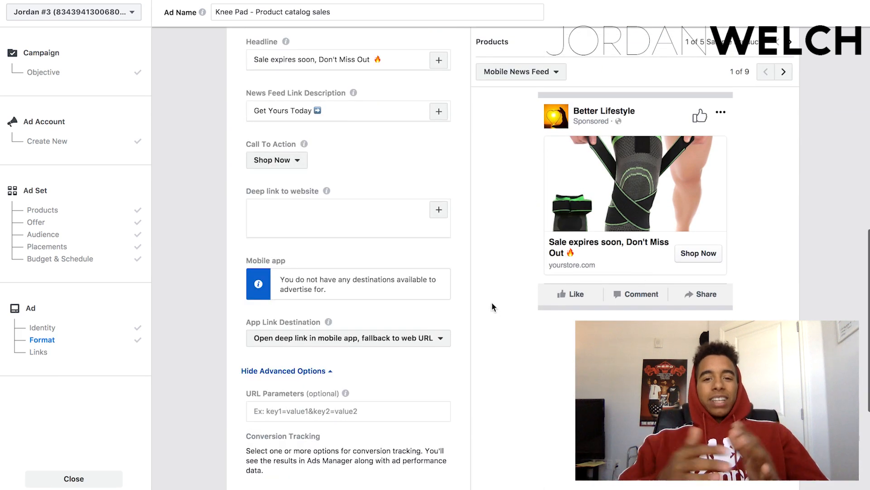
scroll(485, 299, "down", 1)
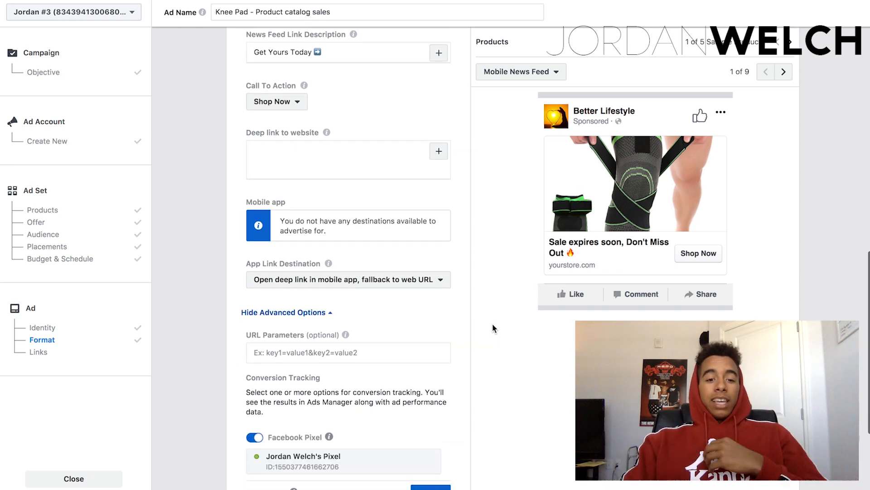
scroll(492, 324, "down", 2)
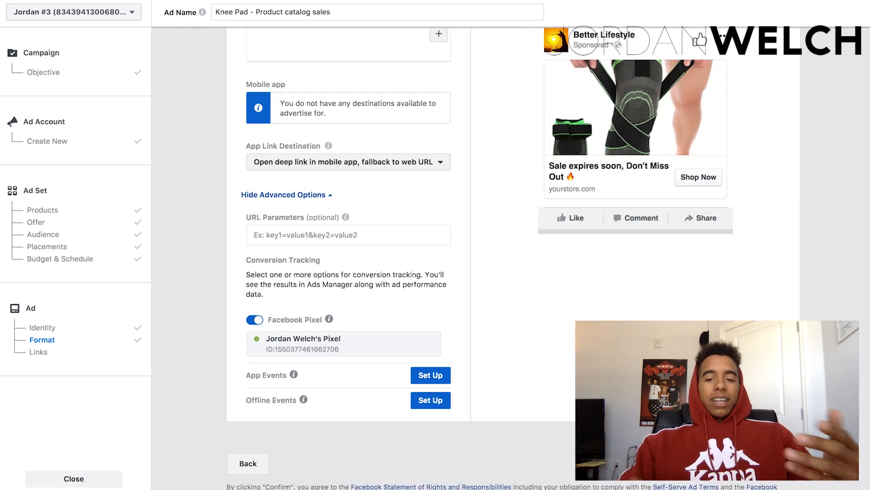